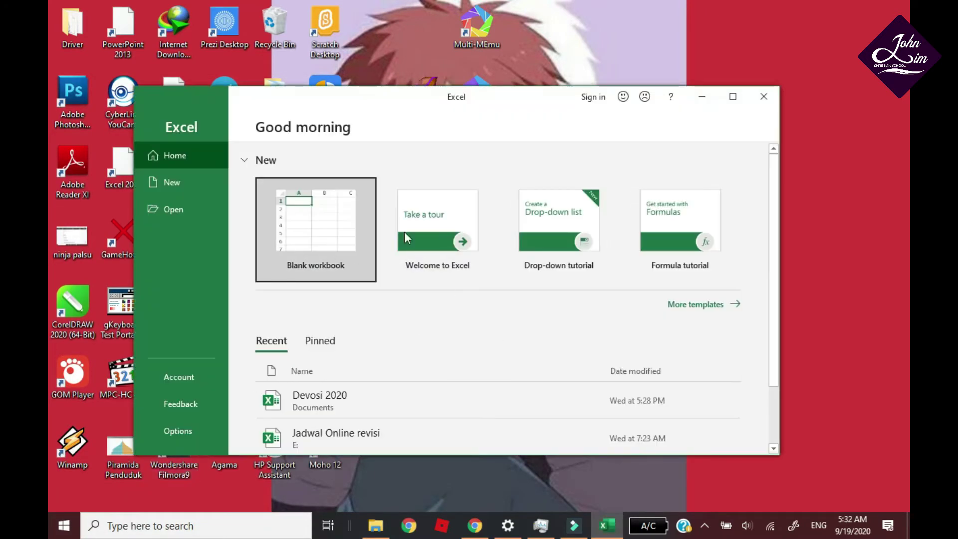
- Browse the whole gallery of new-workbook templates in a maximized window, from the tutorials through to the Simple to-do list
left_click(698, 305)
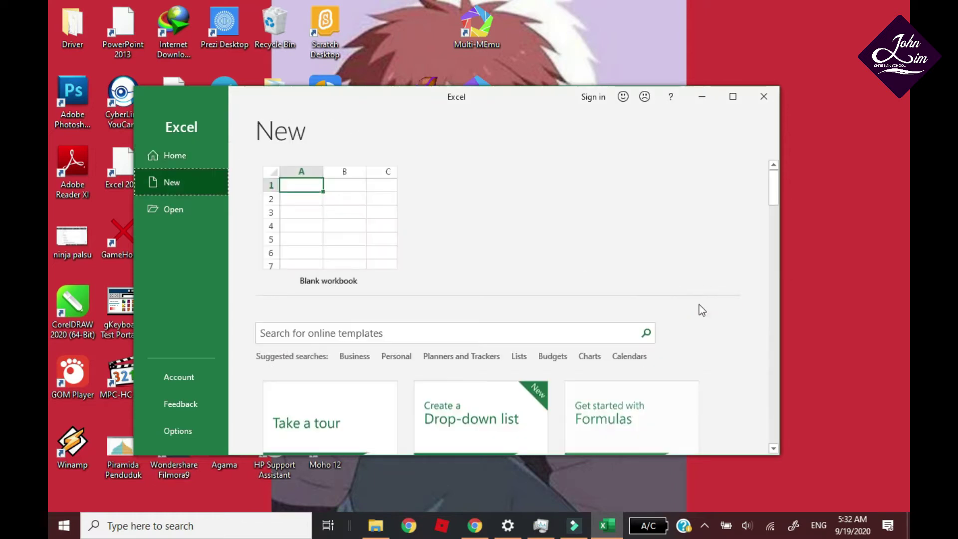
left_click(733, 97)
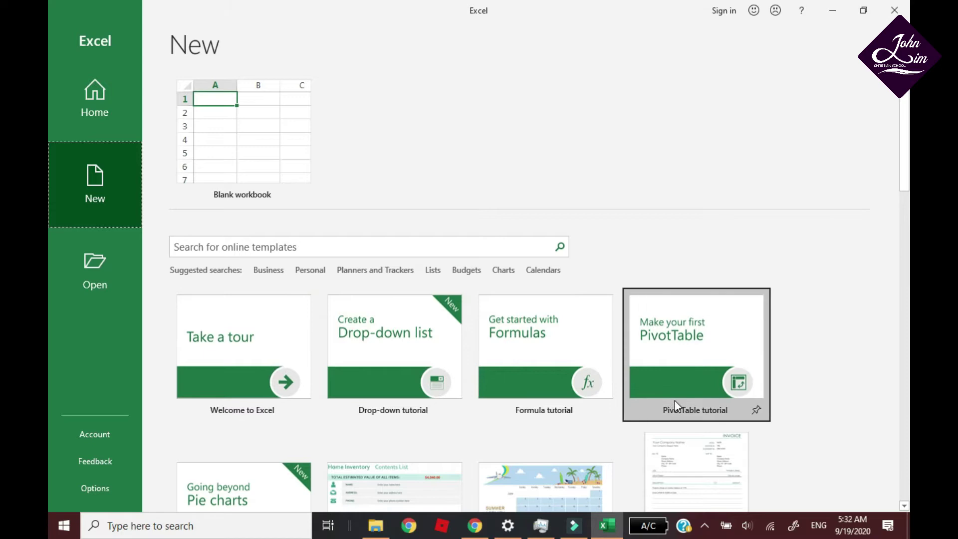
scroll(676, 403, "down", 1)
scroll(677, 406, "down", 4)
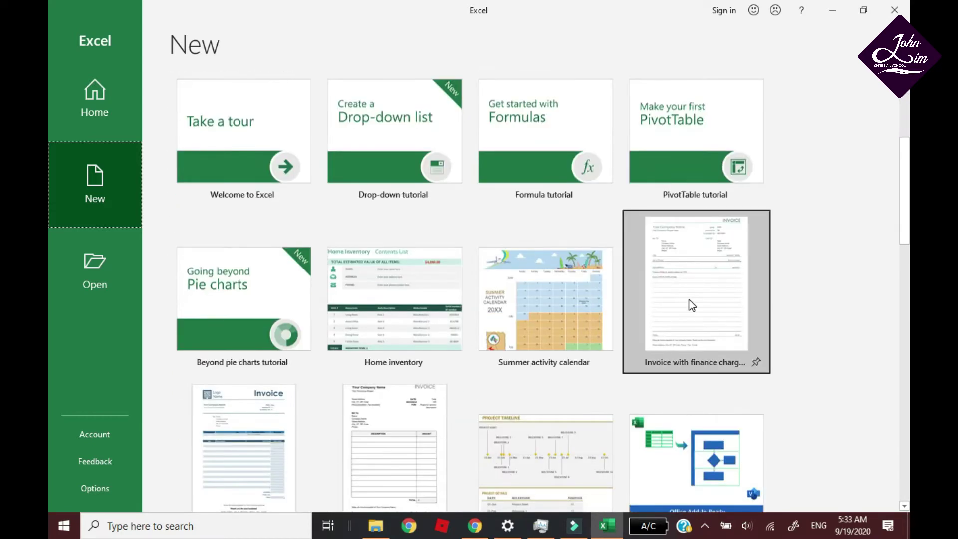
scroll(256, 339, "down", 3)
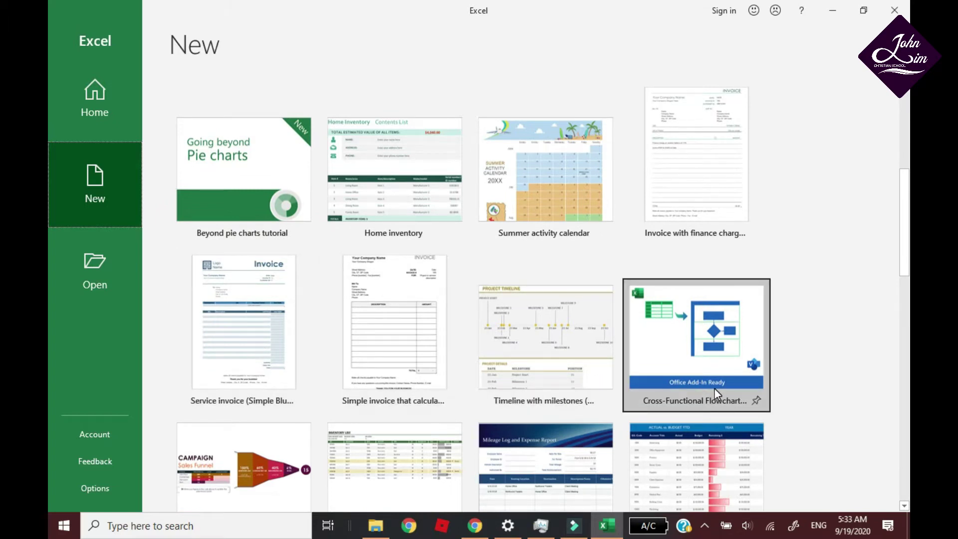
scroll(714, 388, "down", 2)
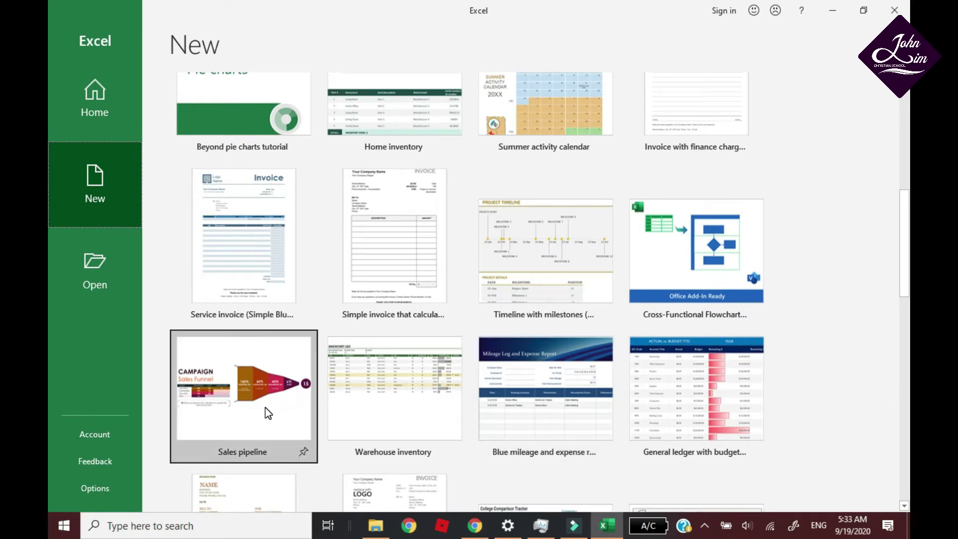
scroll(265, 407, "down", 1)
scroll(265, 407, "down", 3)
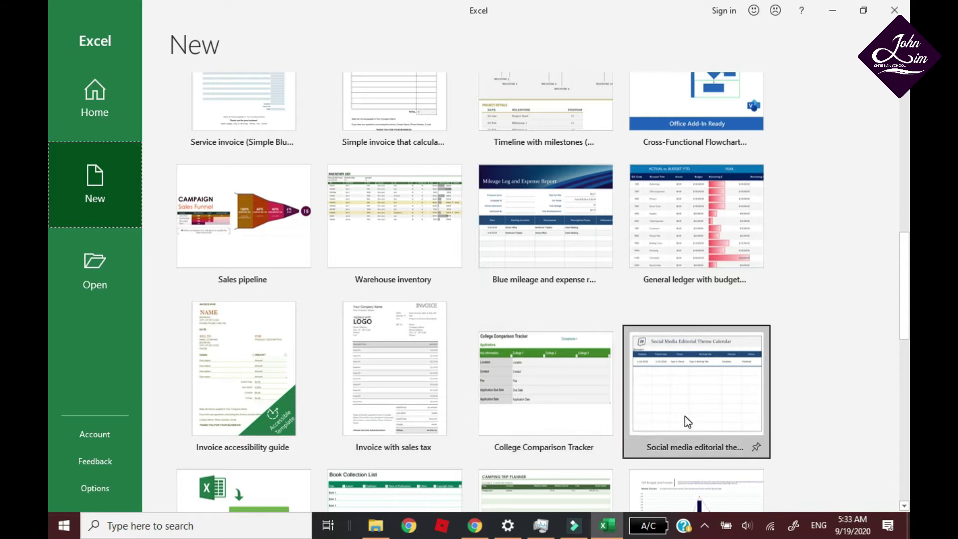
scroll(686, 420, "down", 4)
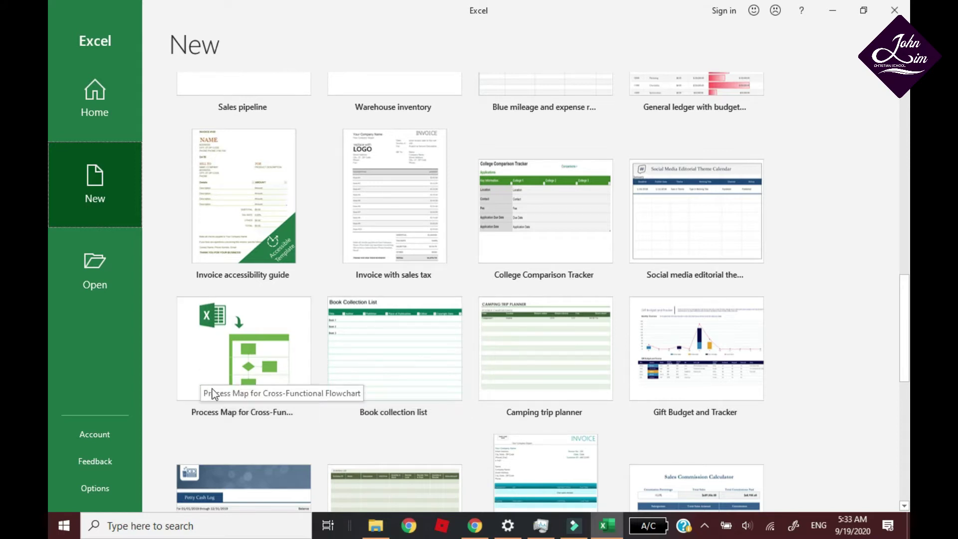
scroll(233, 449, "down", 4)
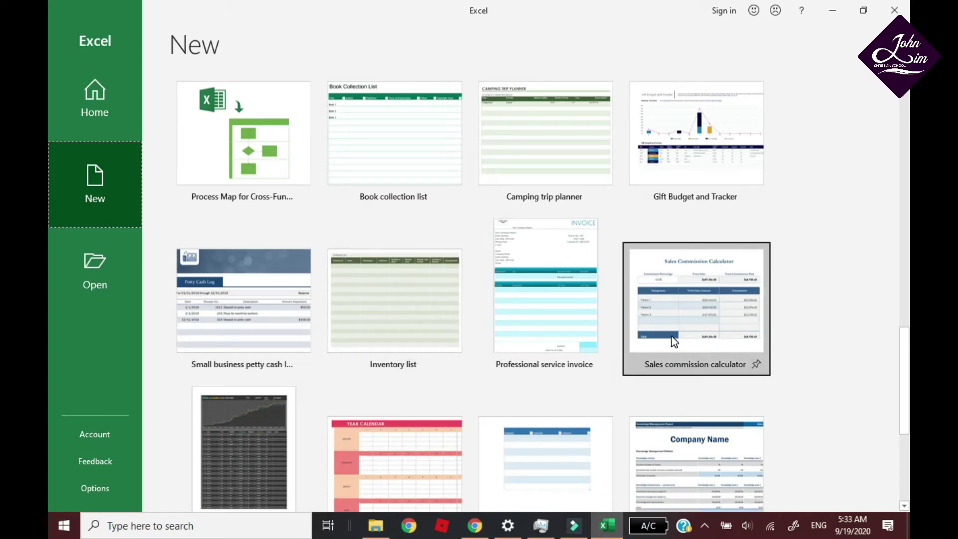
scroll(696, 441, "down", 5)
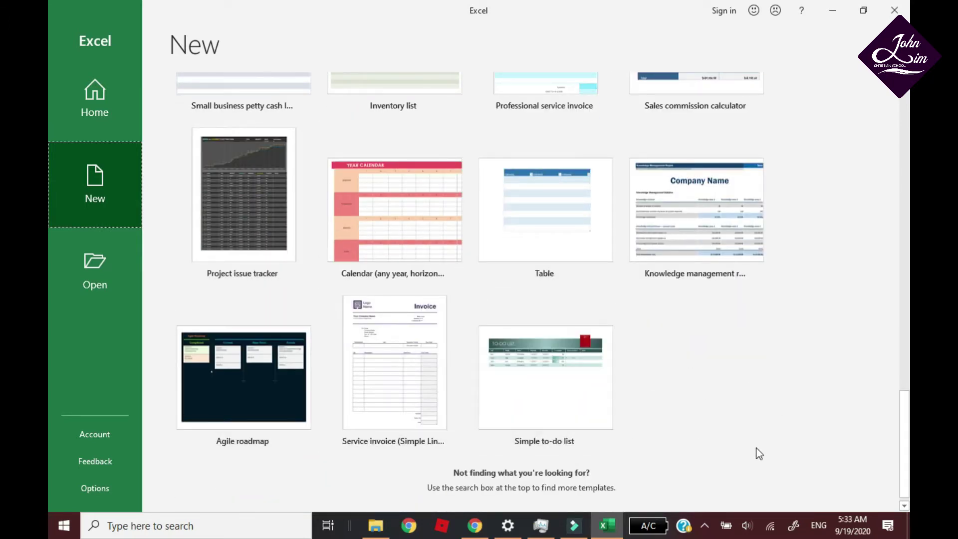
scroll(757, 449, "up", 10)
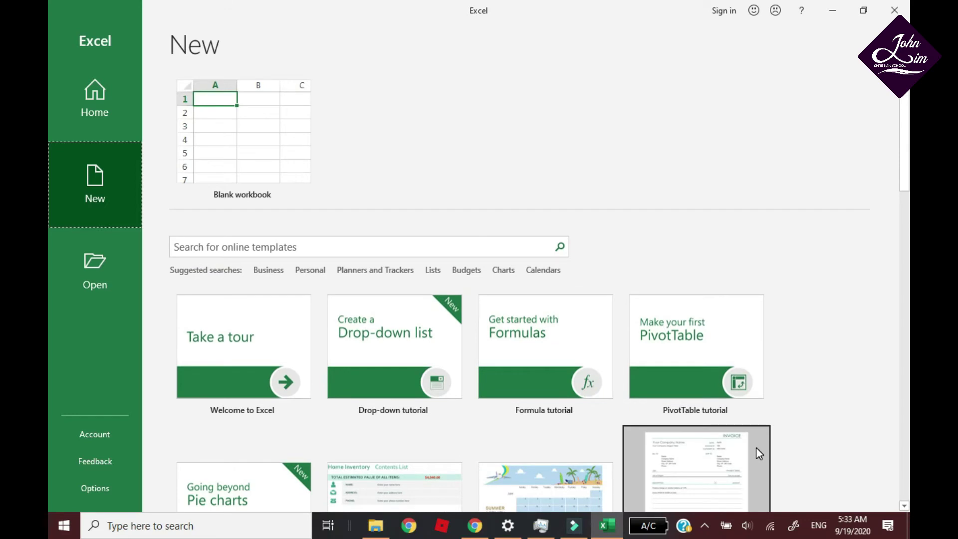
- Create a blank workbook and enter the title Data Siswa in cell A1
left_click(244, 128)
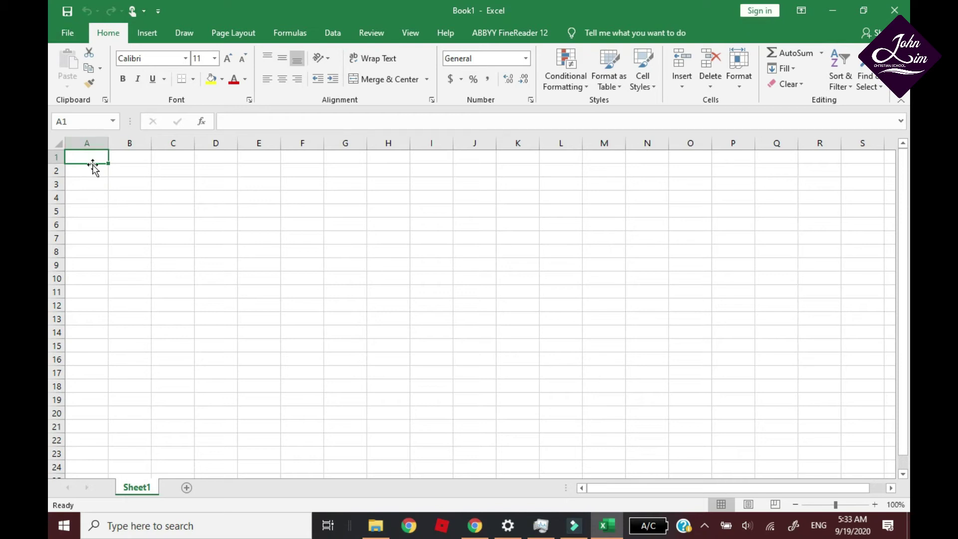
type("Data Sisw")
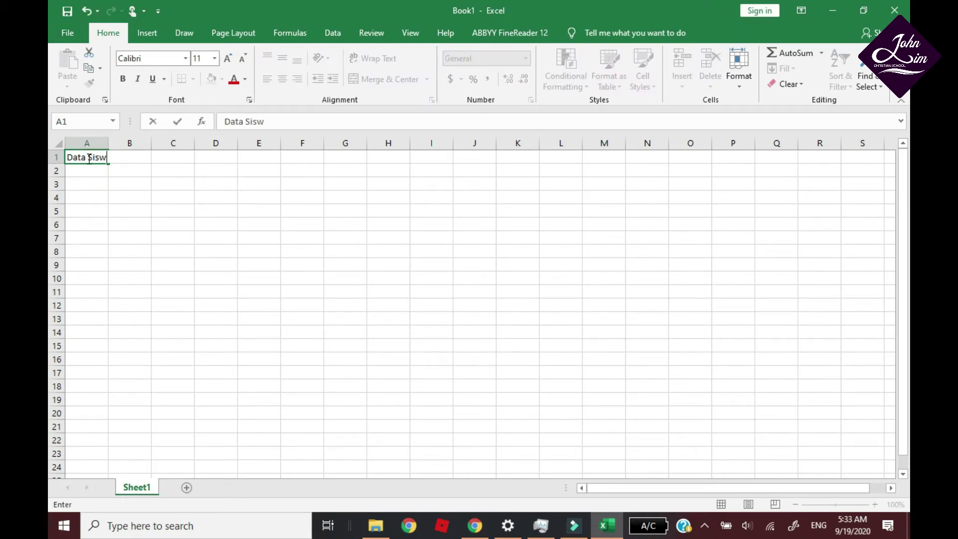
key("Return")
- Enter the column header Nama in cell A2
type("Nilai")
key("BackSpace")
key("BackSpace")
key("BackSpace")
key("BackSpace")
key("BackSpace")
type("Nama")
key("Tab")
- Enter the month headers Juni, Juli and Agustus in cells B2 to D2
type("Math")
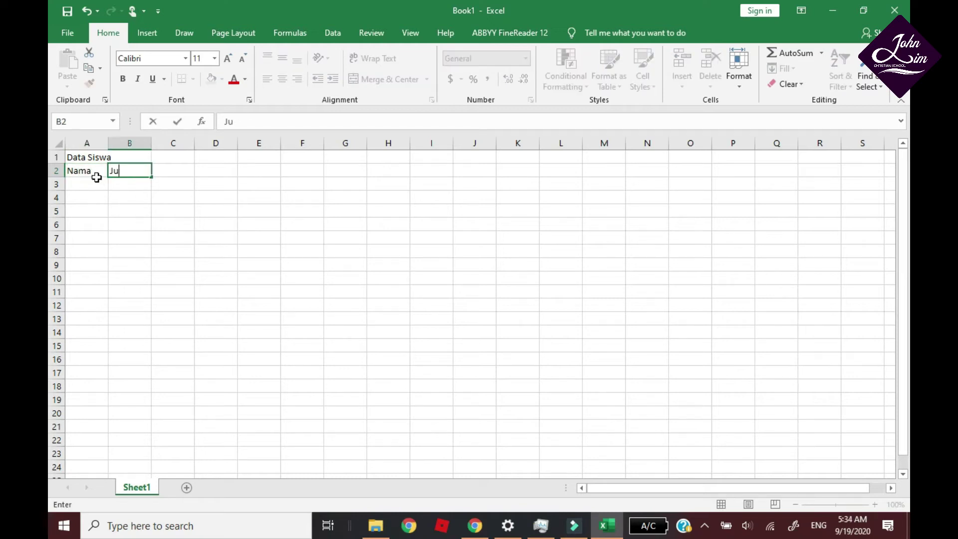
key("BackSpace")
key("BackSpace")
key("BackSpace")
key("BackSpace")
type("Juni")
key("Tab")
type("Juli Agu")
key("BackSpace")
key("BackSpace")
key("BackSpace")
key("BackSpace")
key("Tab")
type("Agustus")
key("Return")
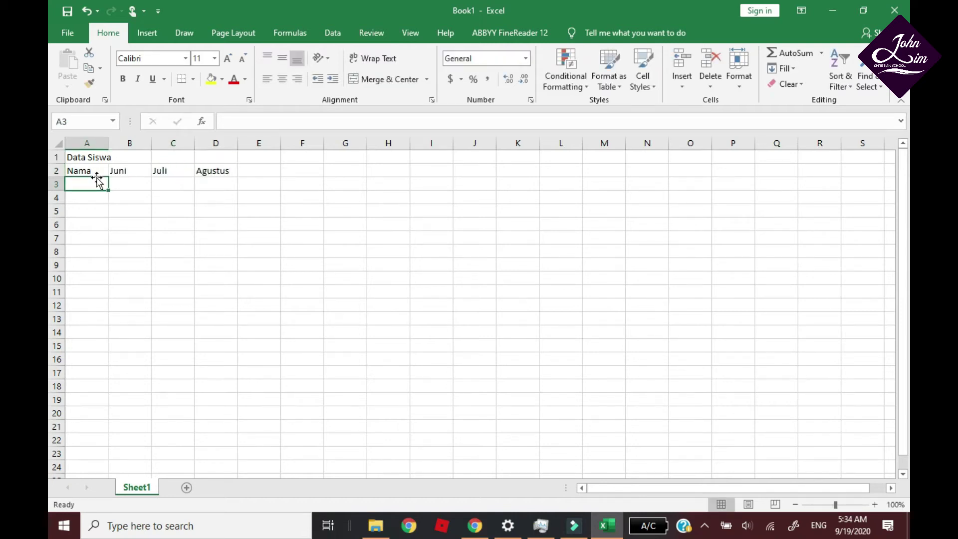
- Fill cells A3 to A7 under Nama with the five students' first names
type("Subin")
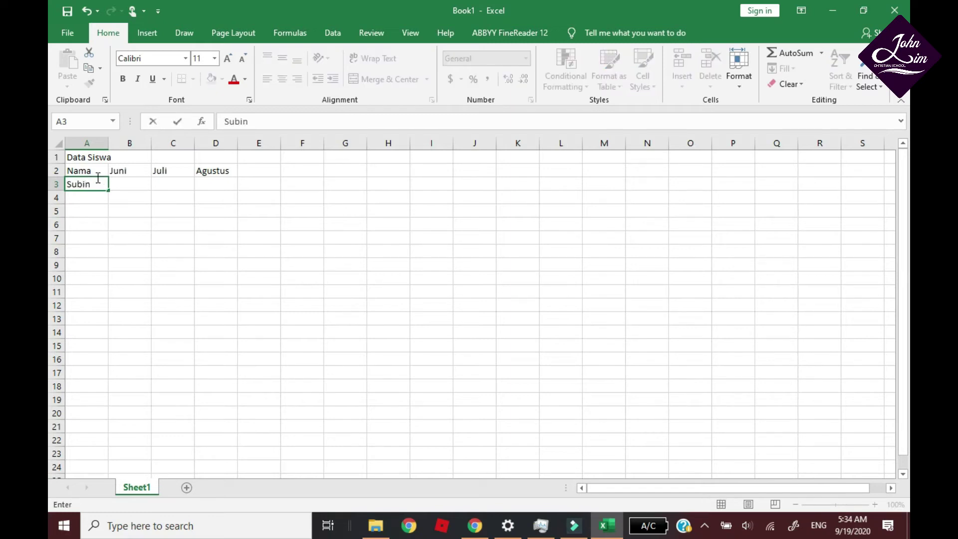
key("Return")
type("Dave")
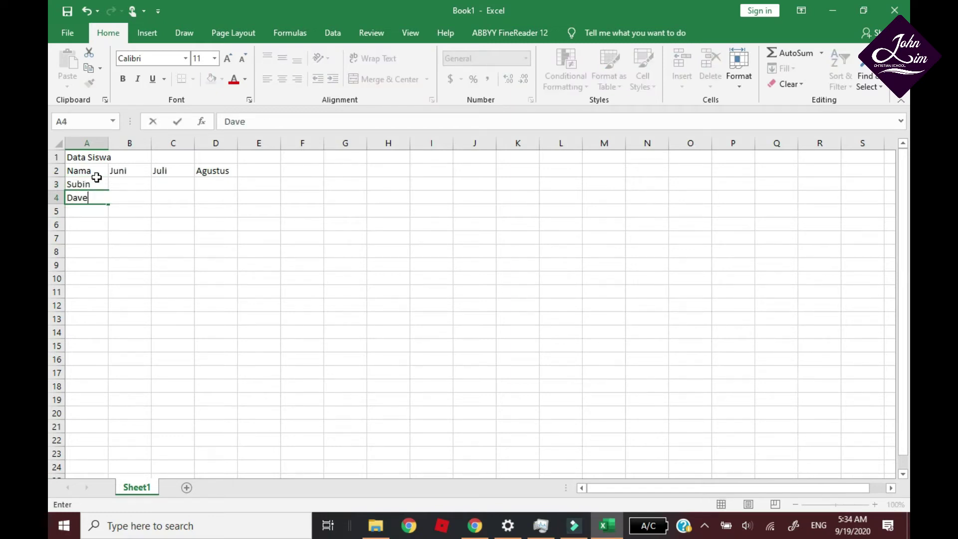
key("Return")
type("Wiwin")
key("Return")
type("Brill")
key("Return")
type("Echa")
key("Return")
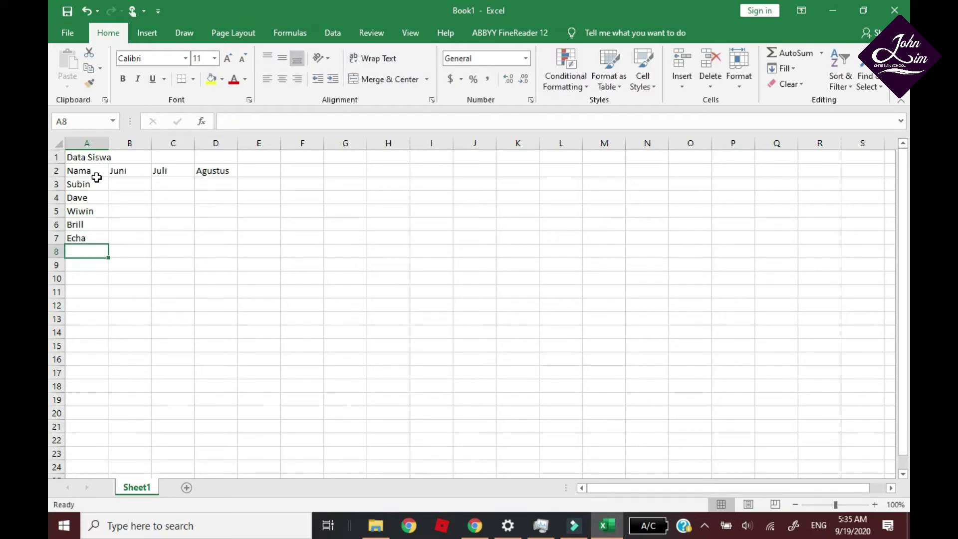
- Enter the first student's scores 80, 78 and 92 in cells B3 to D3
left_click(126, 184)
type("80")
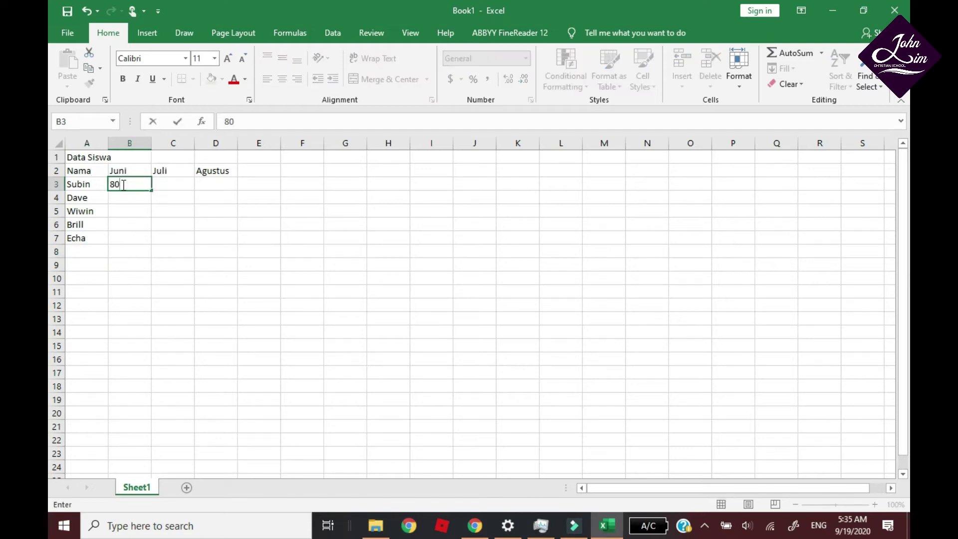
key("Tab")
type("78")
key("Tab")
type("9")
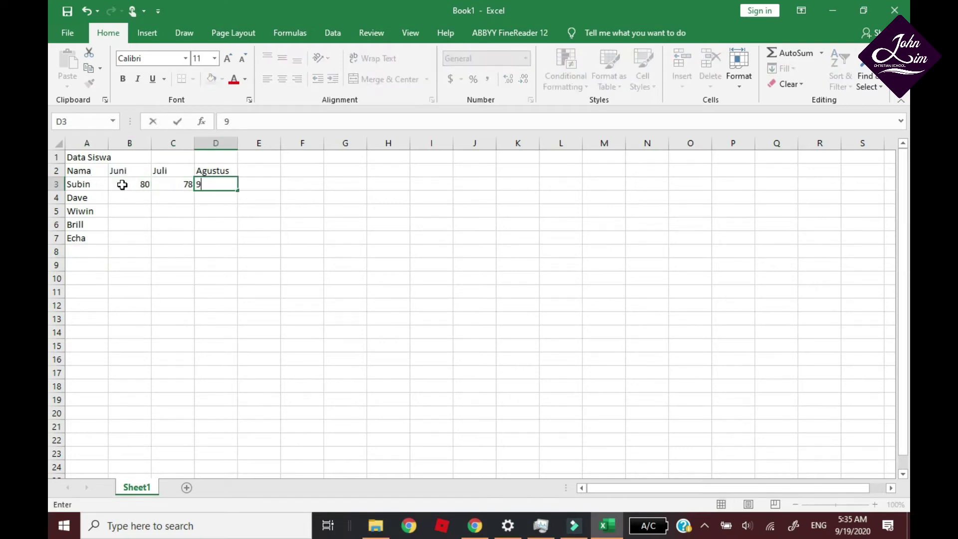
key("Return")
- Enter a score of 80 for all three months in the second student's row, B4 to D4
type("80")
key("Tab")
type("80")
key("Tab")
type("80")
key("Return")
- Enter the third student's scores 90, 90 and 91 in cells B5 to D5
type("90\t90")
key("Tab")
type("91")
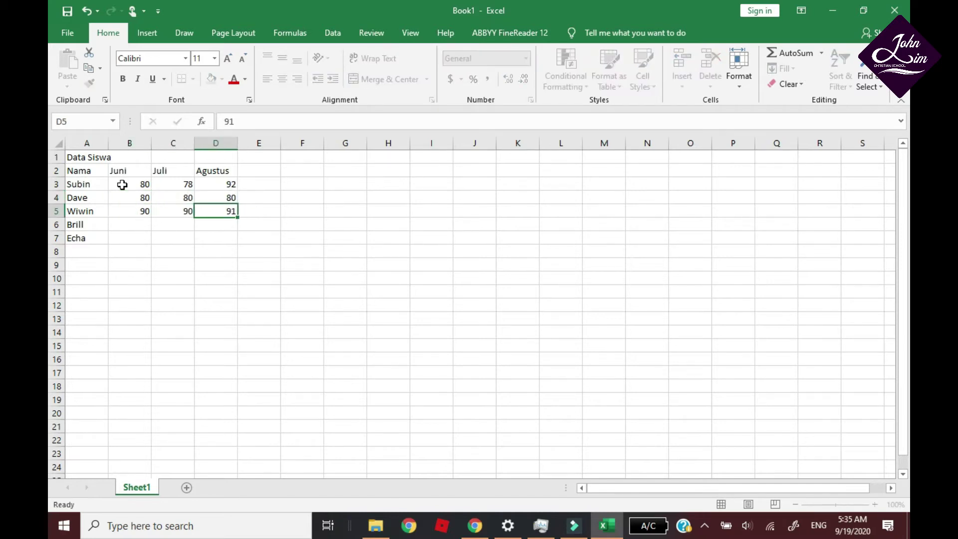
key("Return")
- Enter the fourth student's scores 85, 86 and 87 in cells B6 to D6
type("85")
key("Tab")
type("86")
key("Tab")
type("87")
key("Return")
- Enter the fifth student's scores 91, 92 and 93 in cells B7 to D7
type("91")
key("Tab")
type("92")
key("Tab")
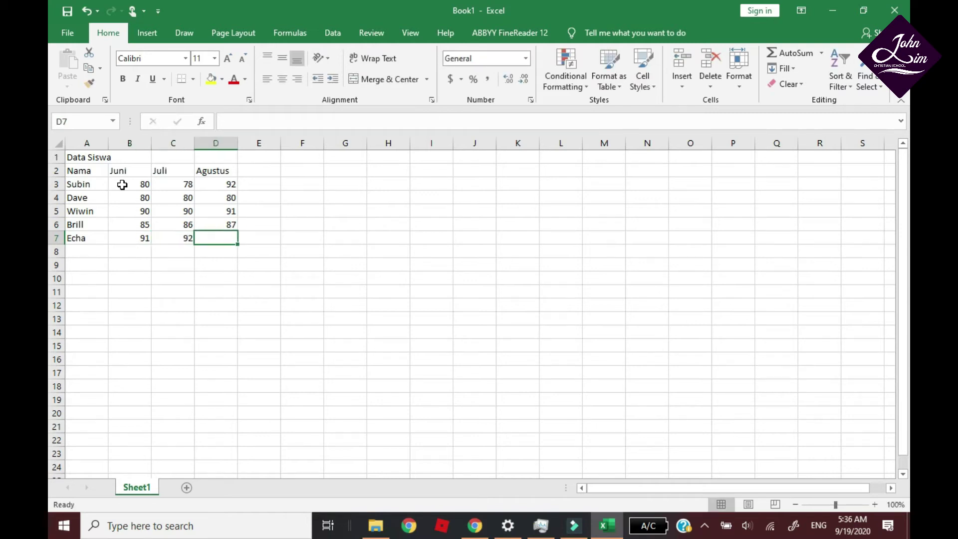
type("93")
key("Return")
left_click_drag(280, 144, 330, 143)
left_click(294, 170)
type("Penambahan")
key("Tab")
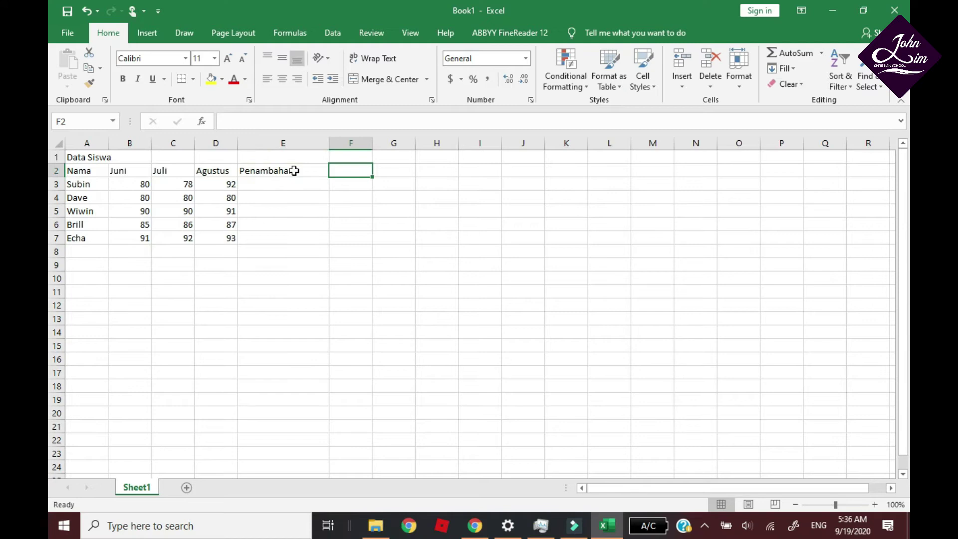
left_click(294, 171)
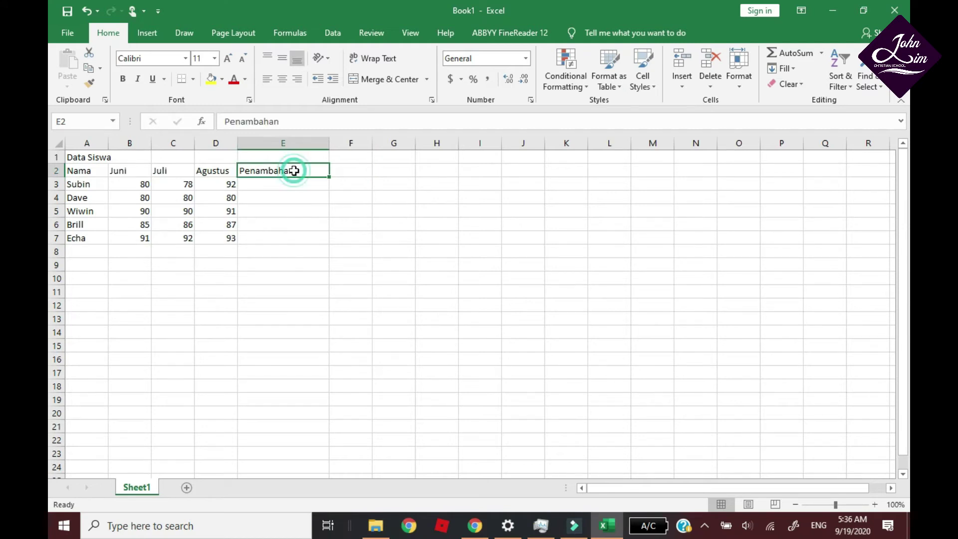
key("Delete")
- Enter the header penambahan in cell E1
left_click(309, 159)
type("Pe")
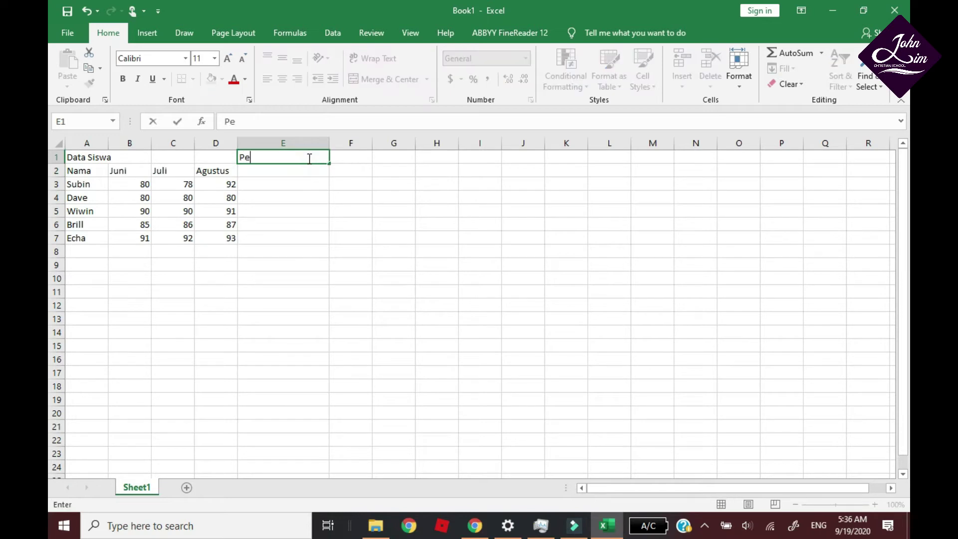
type("ontao")
key("BackSpace")
key("BackSpace")
key("BackSpace")
type("penambahan")
key("Tab")
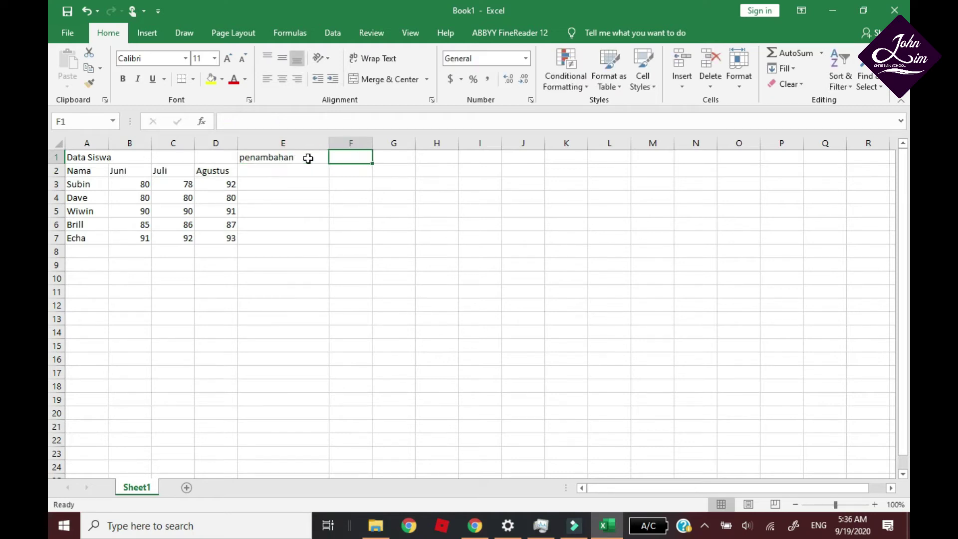
- Enter the headers pengurangan in F1 and pembagian in G1, widening column F to fit its text
type("pengurang")
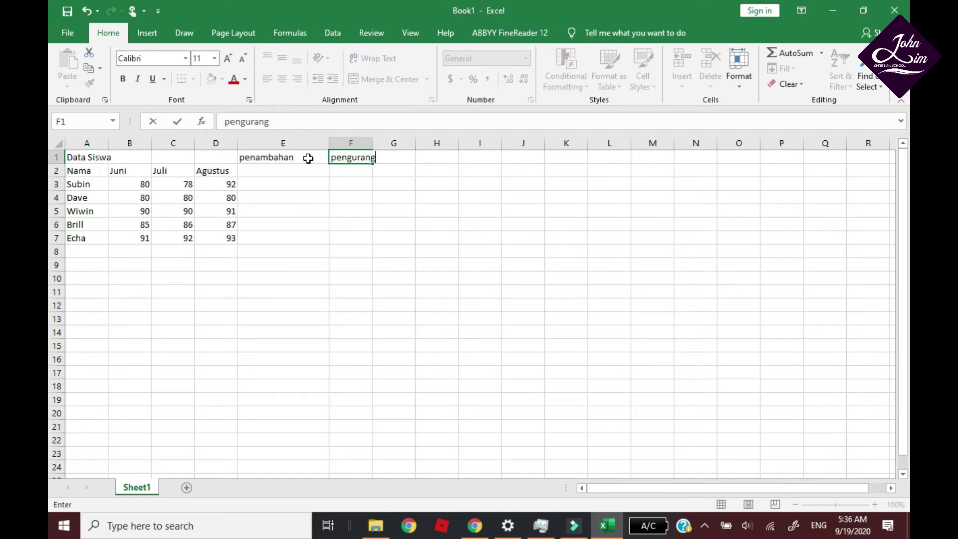
type("an")
left_click(369, 143)
mouse_move(372, 141)
left_mouse_down()
mouse_move(426, 150)
mouse_move(414, 153)
left_mouse_up()
left_click(452, 156)
type("pembagian")
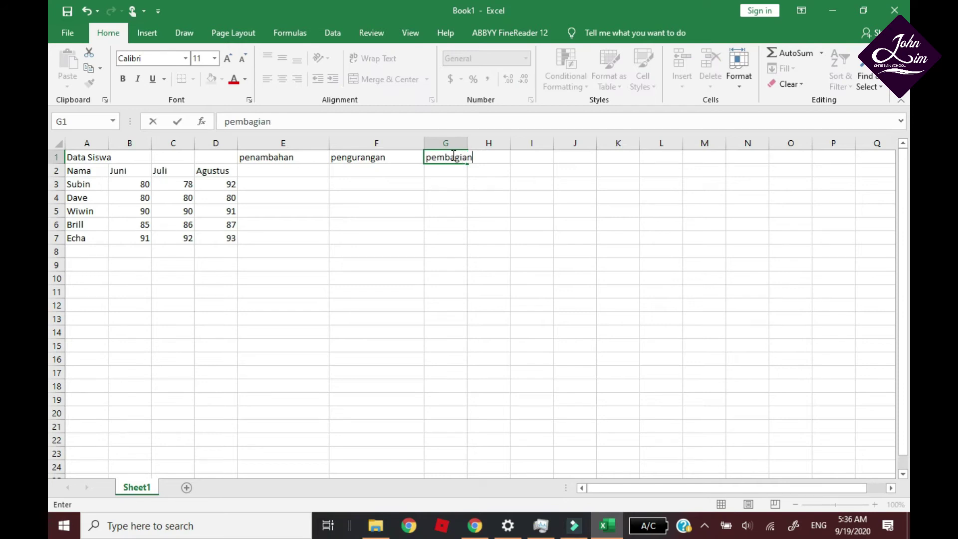
- Set the width of columns E through K to 20
left_click_drag(289, 142, 605, 128)
right_click(572, 161)
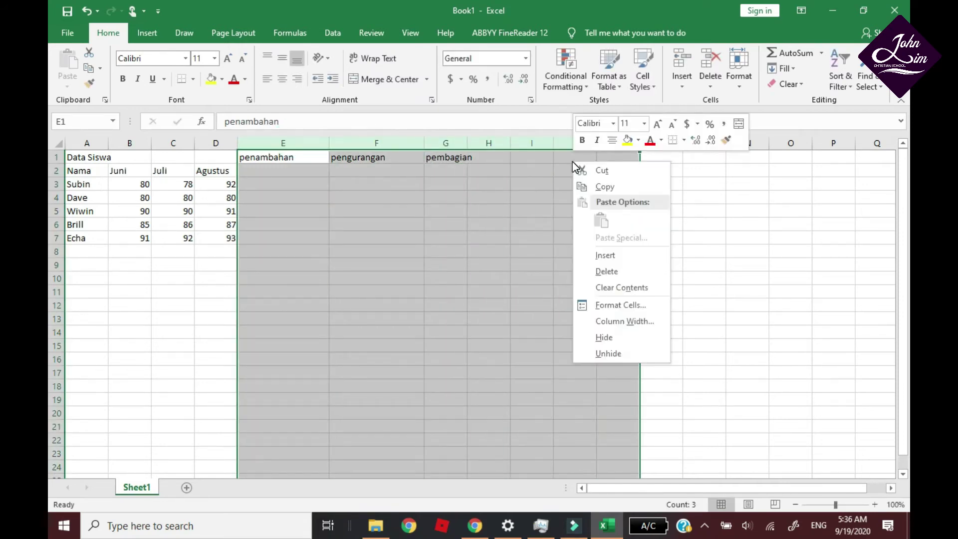
left_click(632, 322)
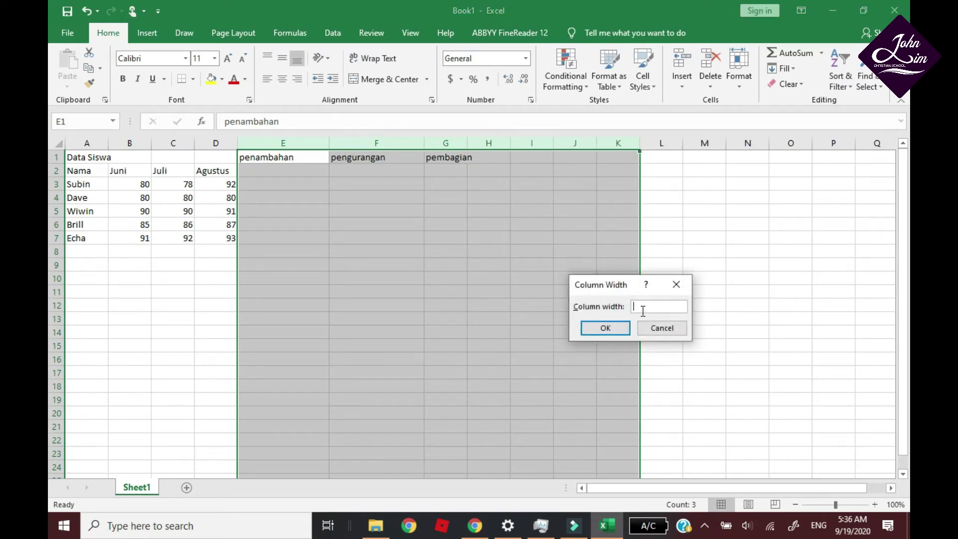
type("20")
key("Return")
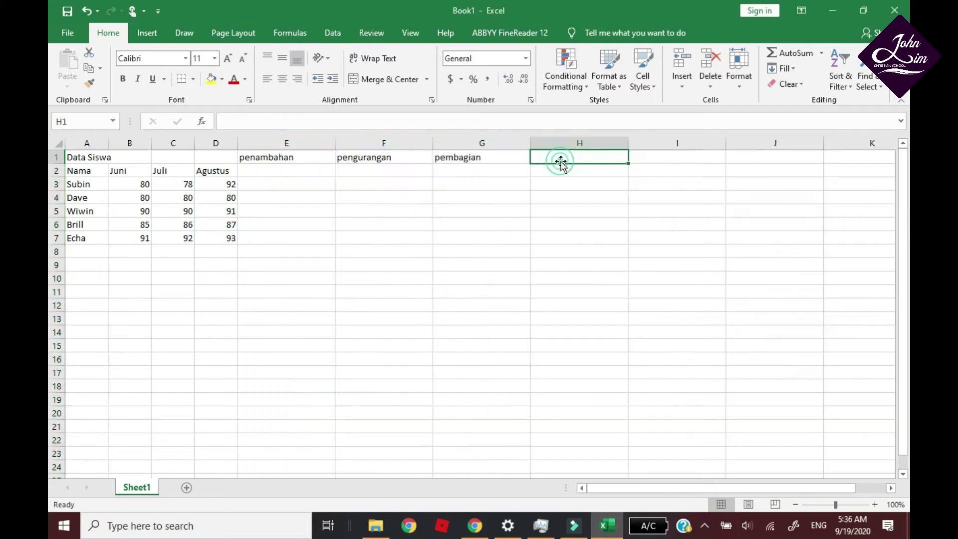
- Enter the headers pengalian in H1 and rata-rata in I1
left_click(557, 163)
type("pe")
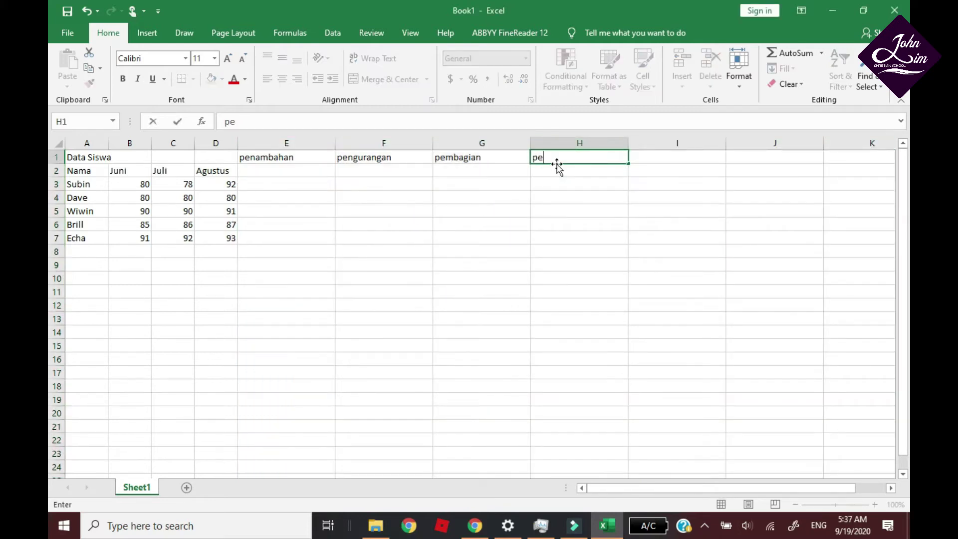
type("ngalian")
key("Tab")
type("rata-rata")
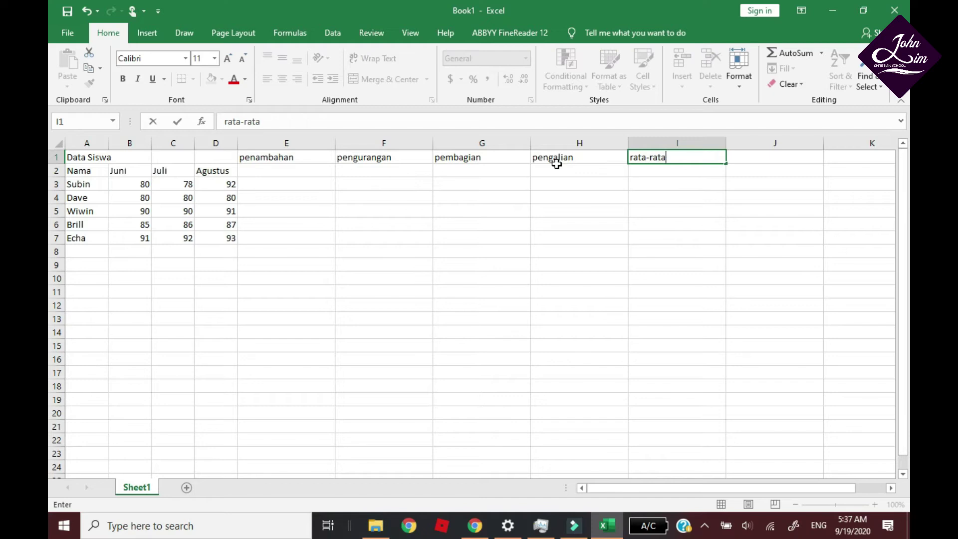
left_click(556, 166)
- Try the formula =SUM(B3,D3) in cell E2 under penambahan and clear the cell again
left_click(315, 168)
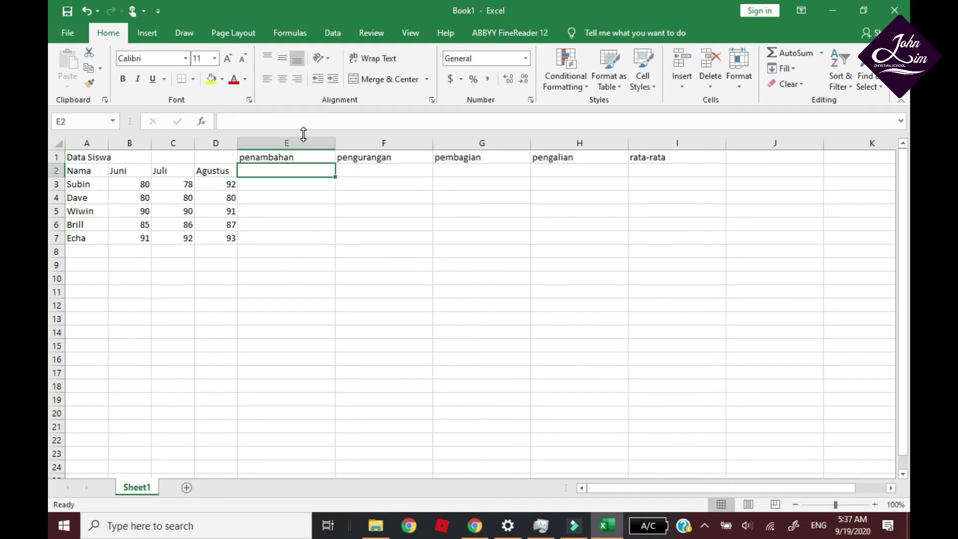
type("=")
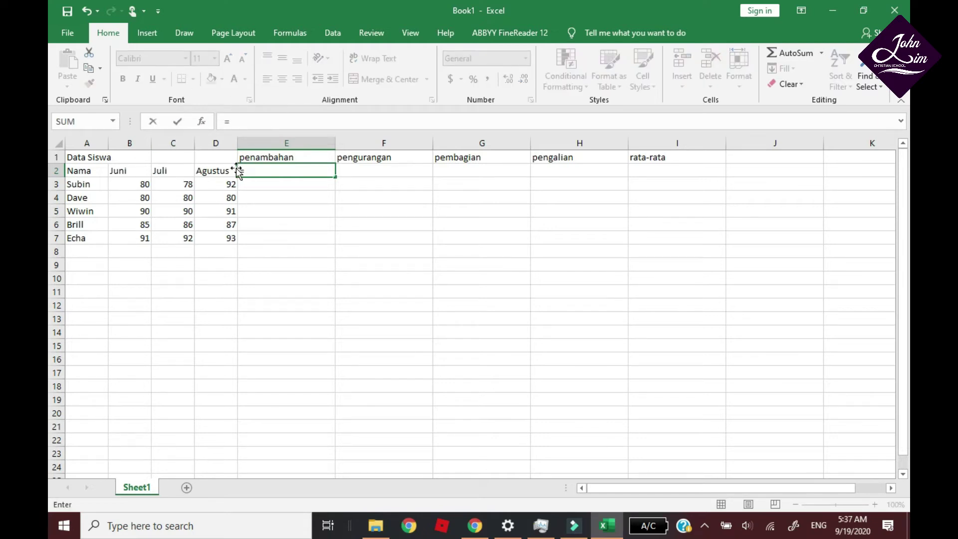
type("sum")
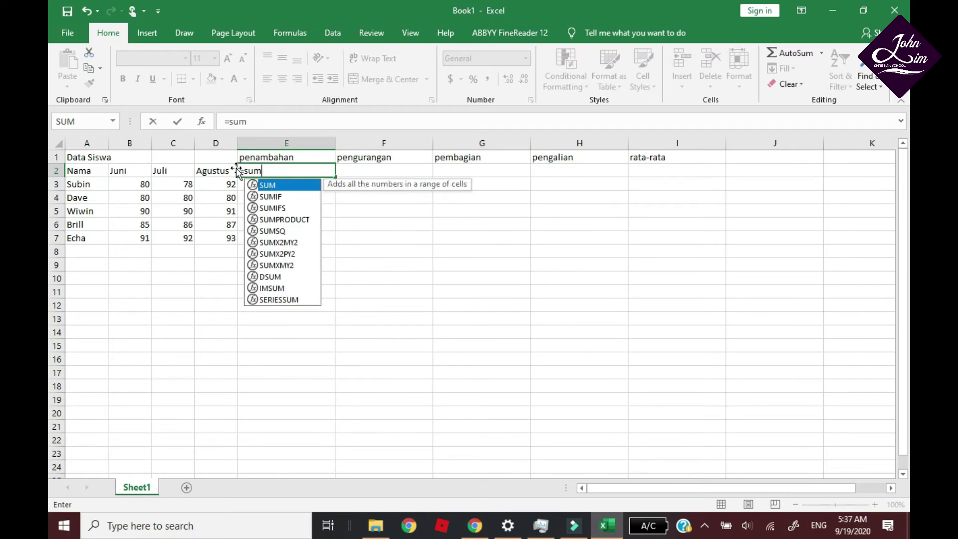
left_click(274, 187)
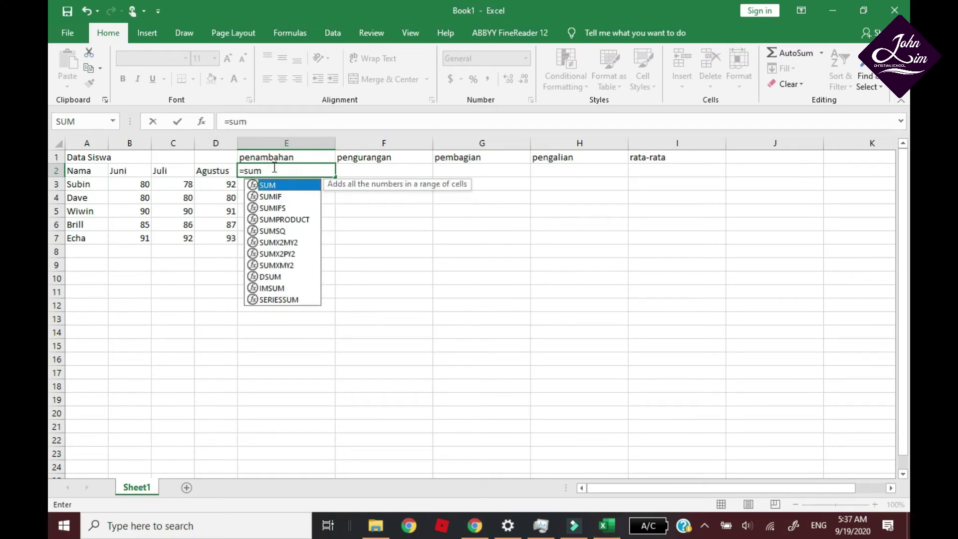
left_click(274, 168)
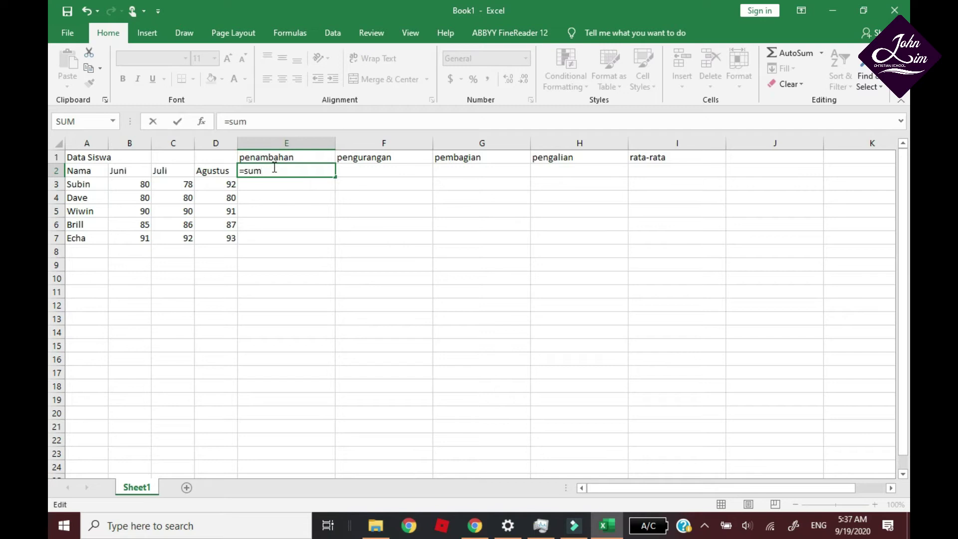
type("(")
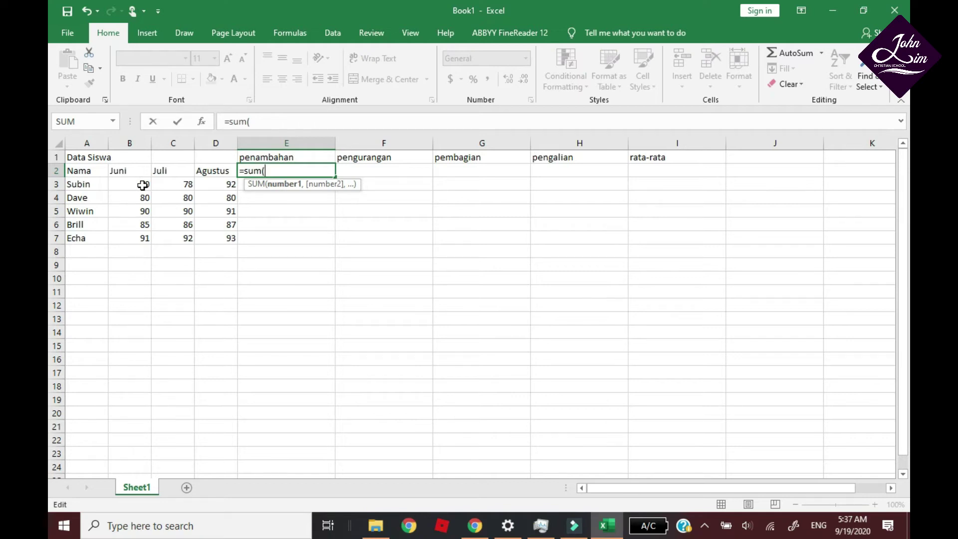
mouse_move(142, 185)
left_mouse_down()
mouse_move(143, 243)
mouse_move(149, 186)
left_mouse_up()
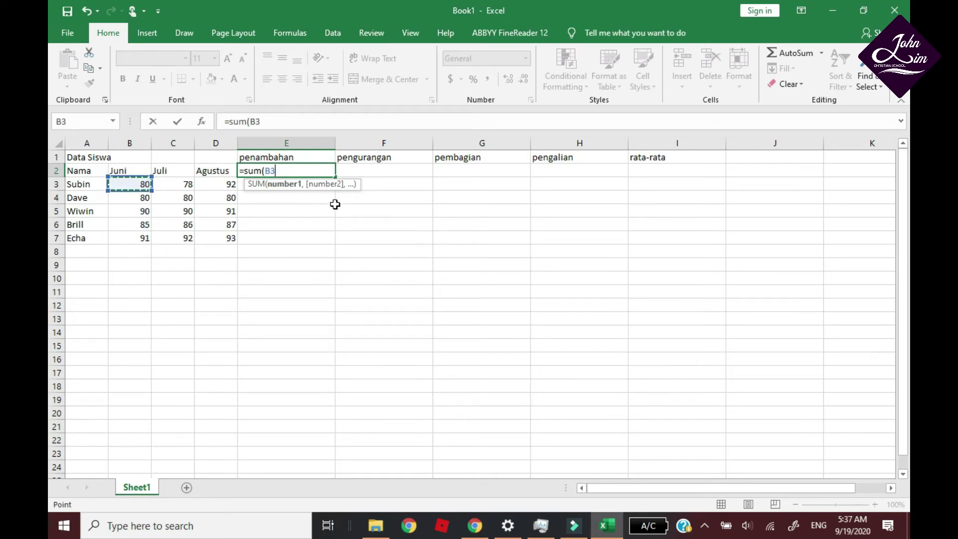
left_click(310, 168)
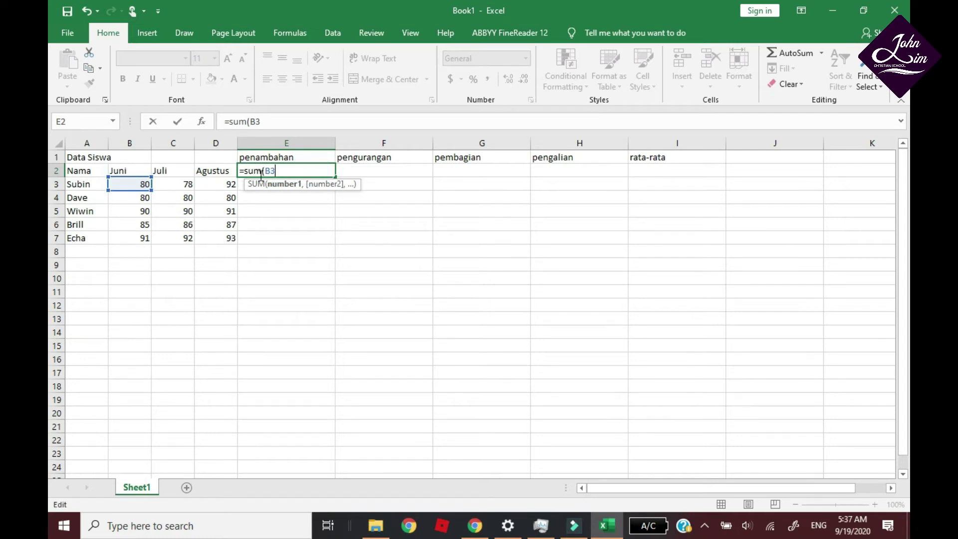
type(",")
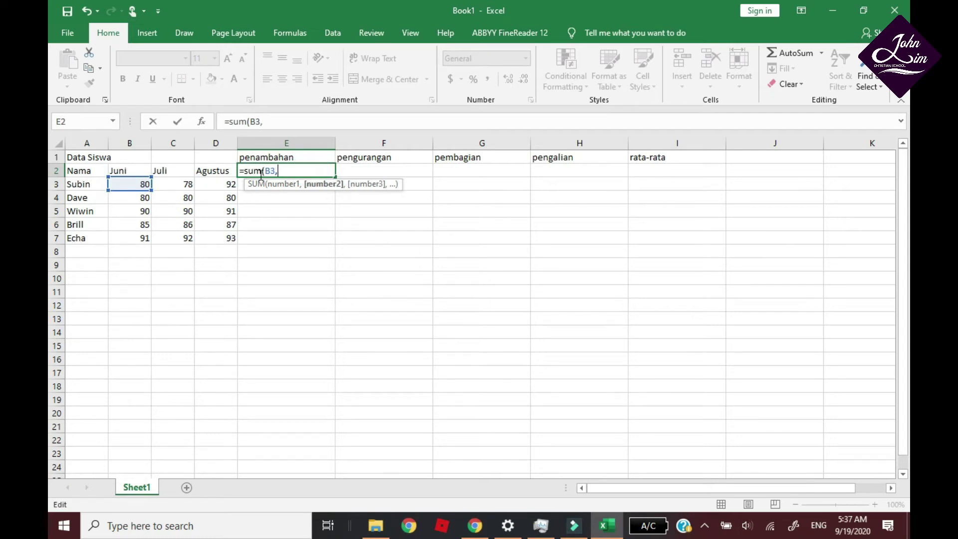
left_click(233, 182)
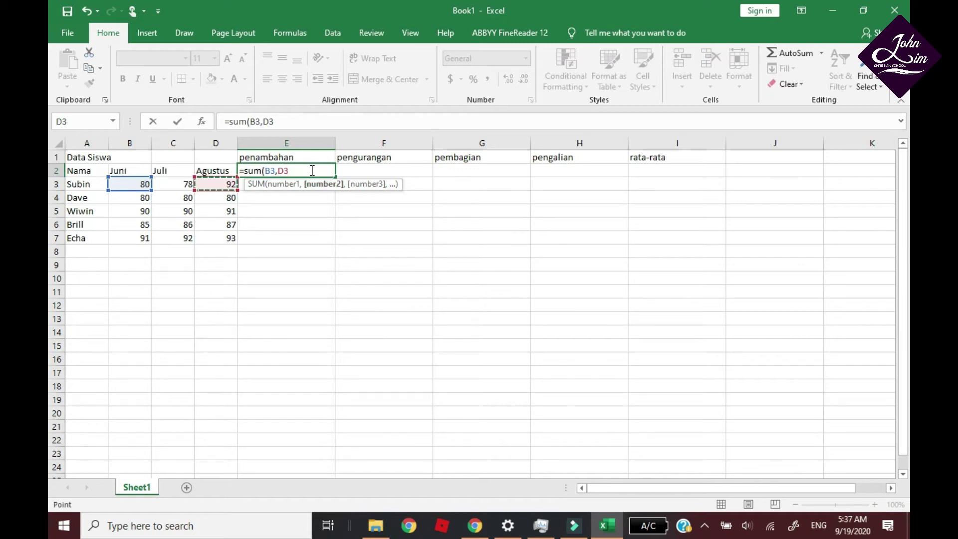
type(")")
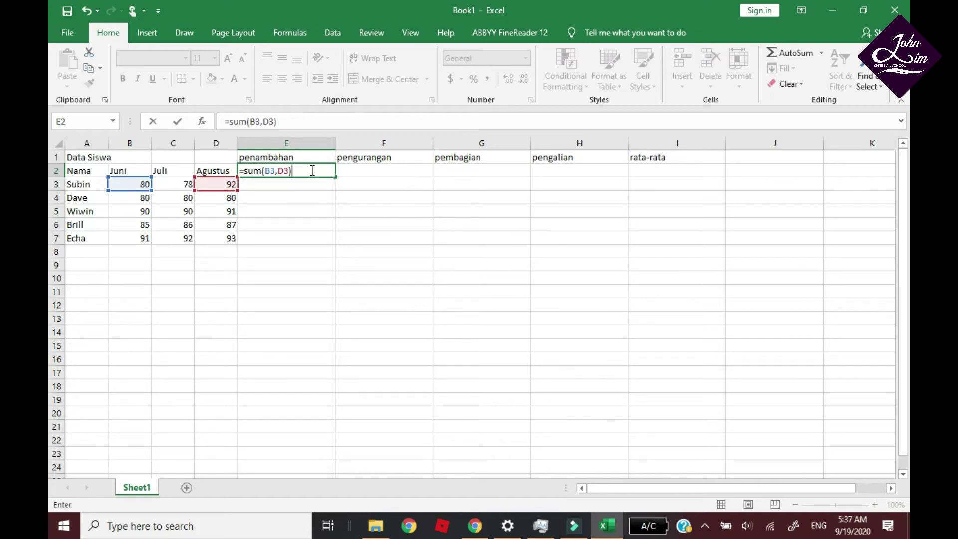
key("Return")
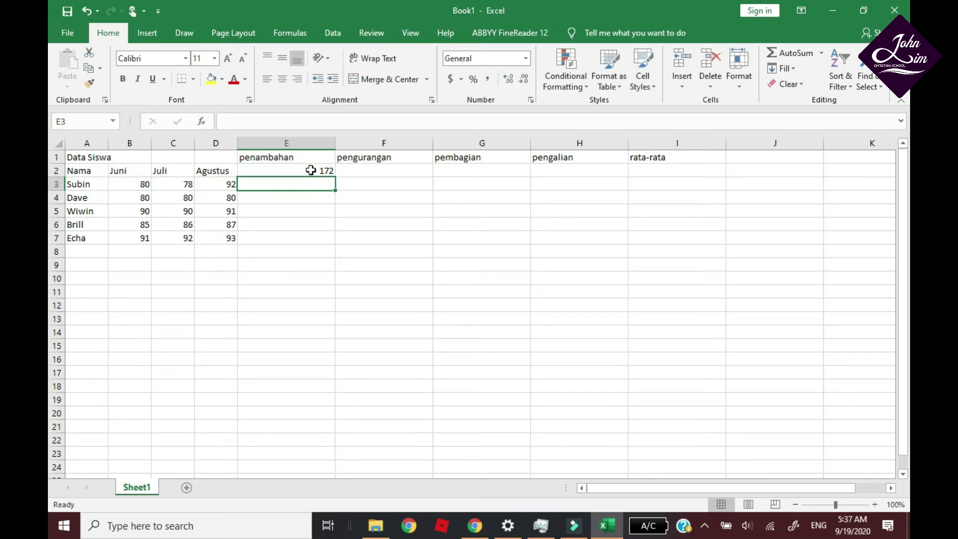
left_click(321, 173)
key("Delete")
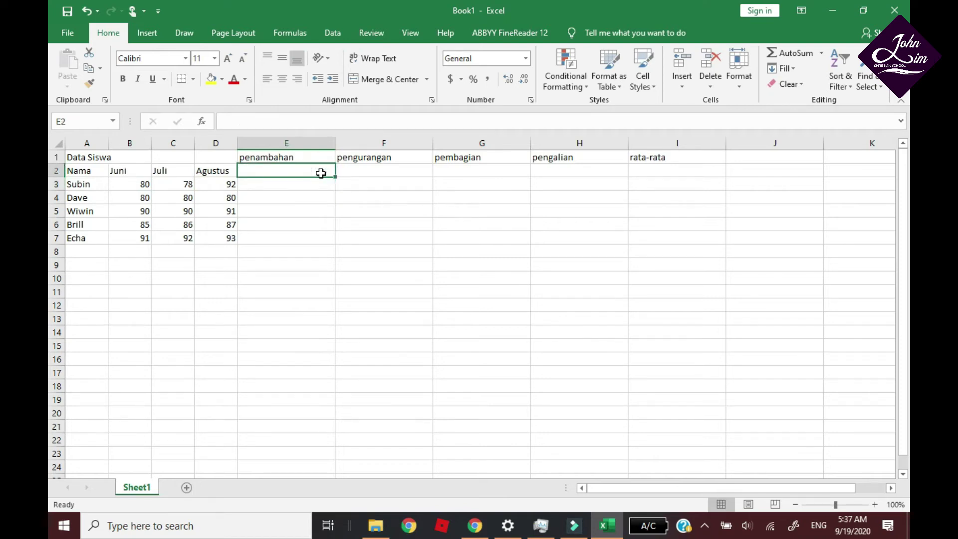
- Enter the formula =SUM(B3,D3) in cell E3 to add the first student's Juni and Agustus scores
left_click(267, 183)
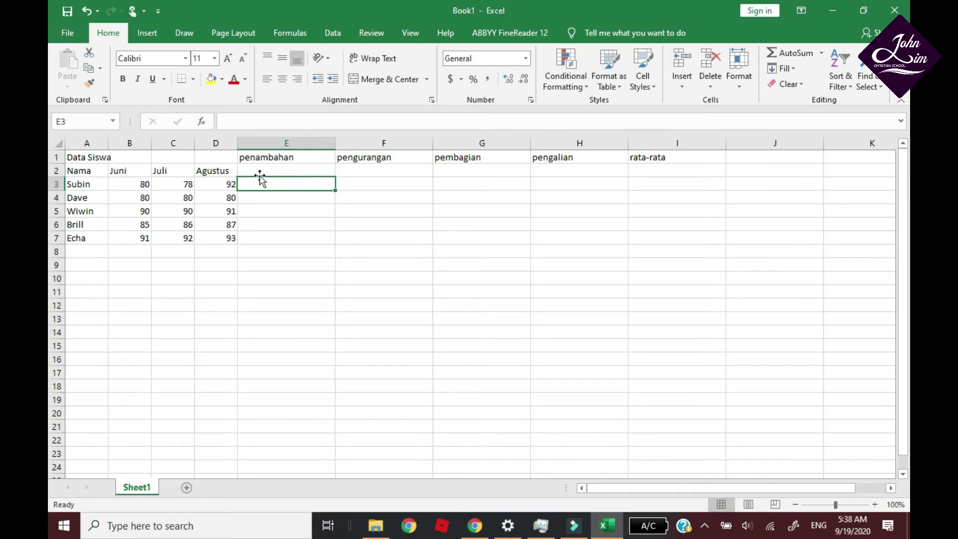
type("=")
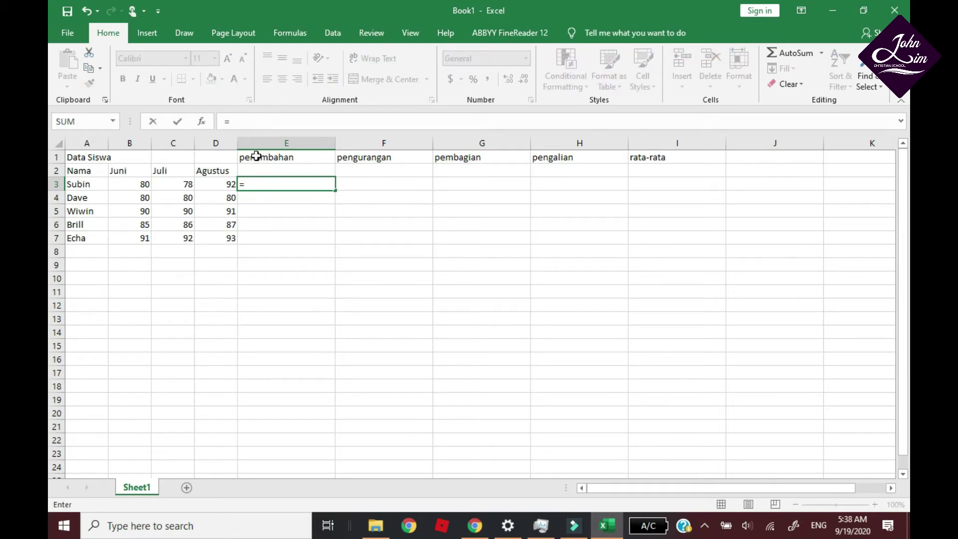
type("su")
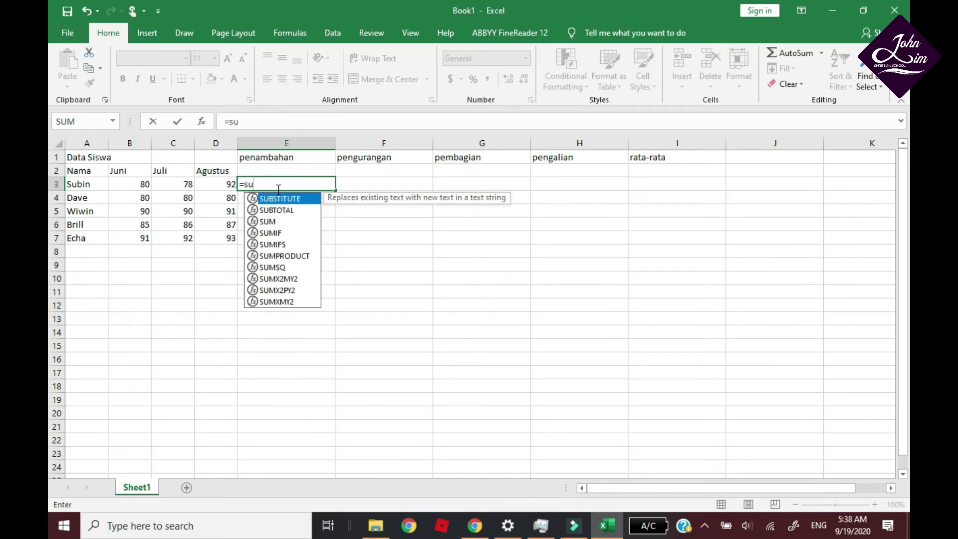
type("m")
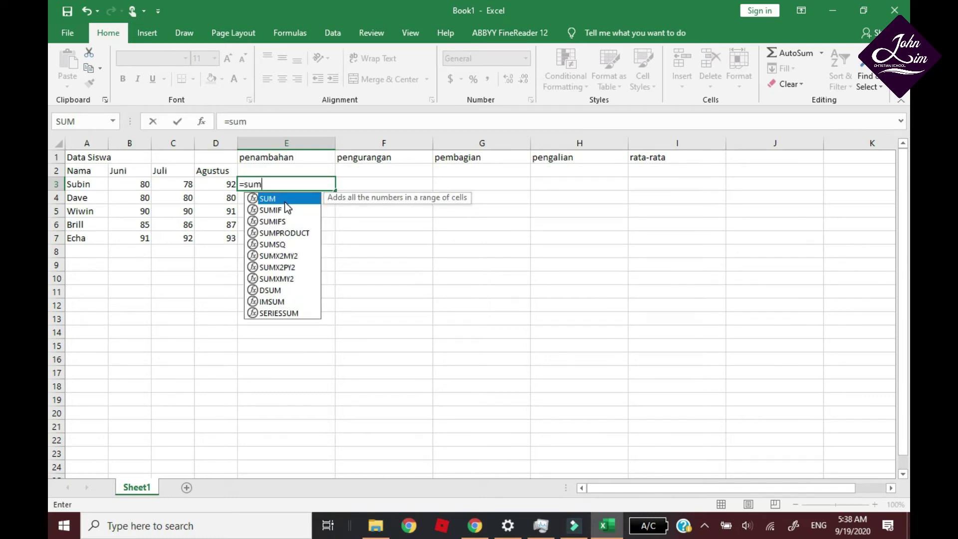
type("(")
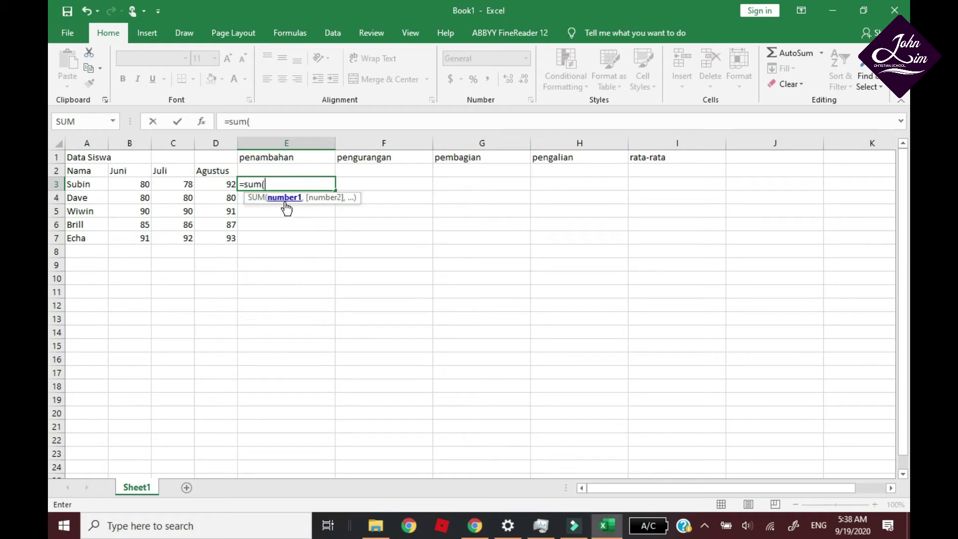
left_click(149, 186)
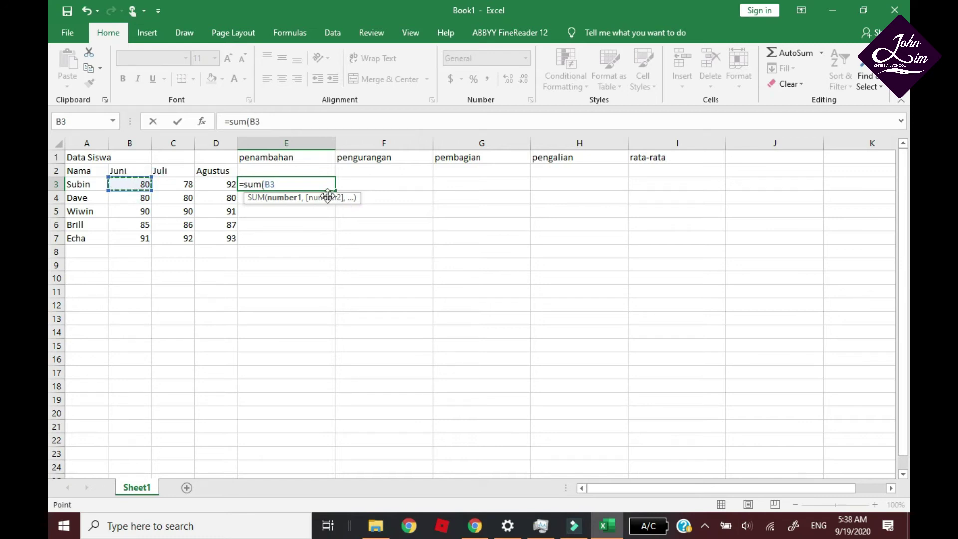
type(",")
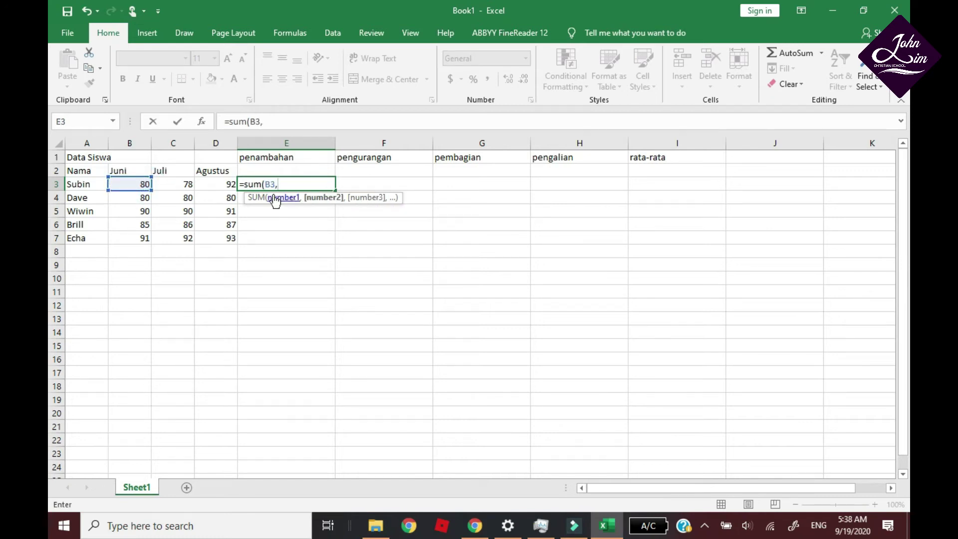
left_click(229, 185)
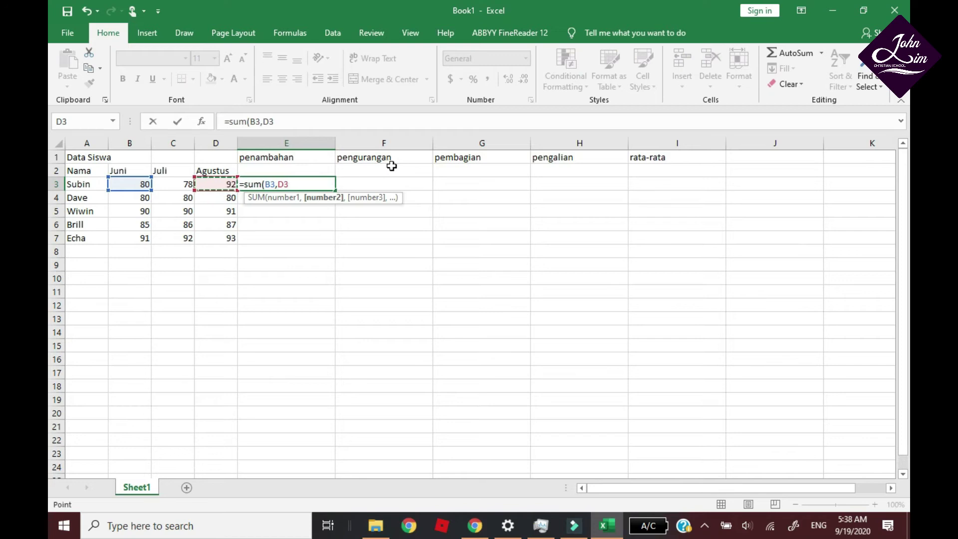
left_click(313, 186)
type(")")
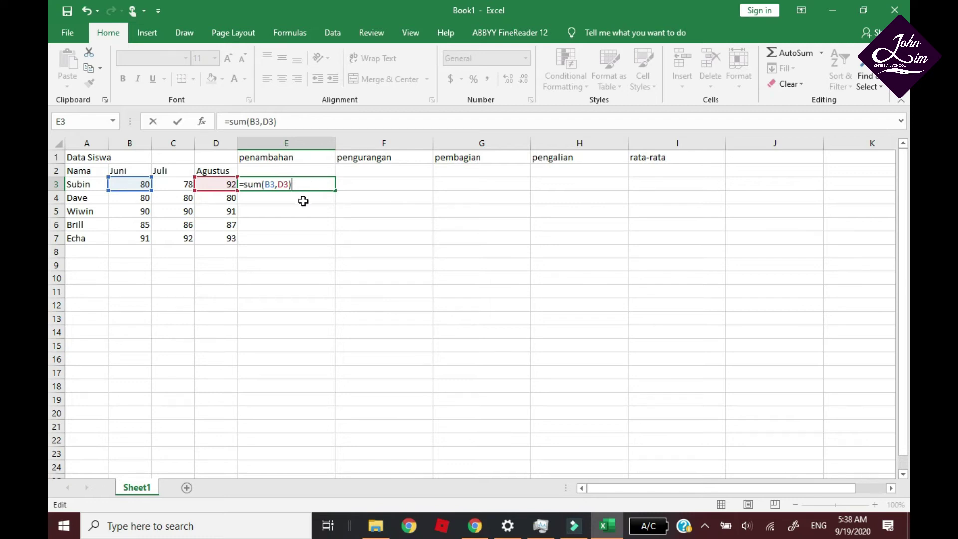
key("Return")
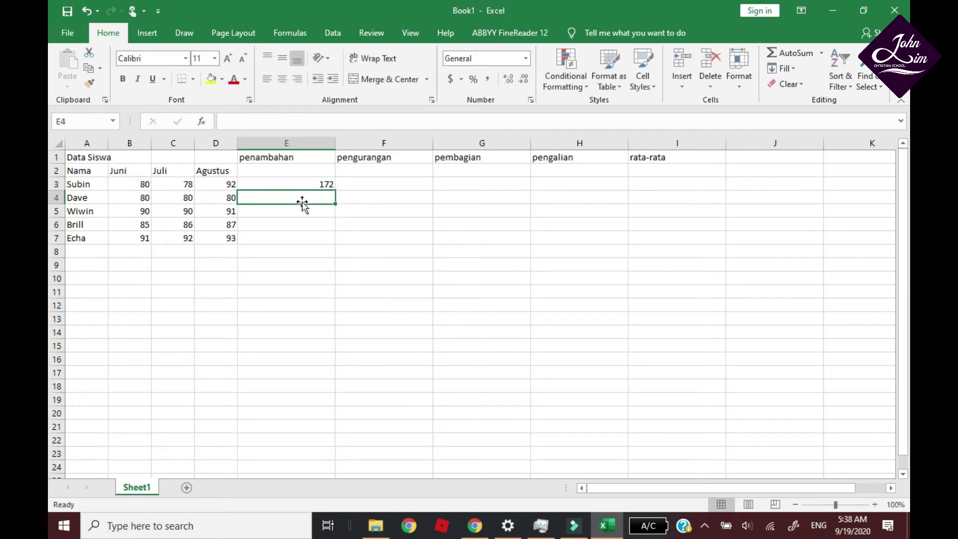
- Fill the addition formula from E3 down to E7 for the remaining students
left_click(329, 184)
left_click_drag(335, 190, 331, 246)
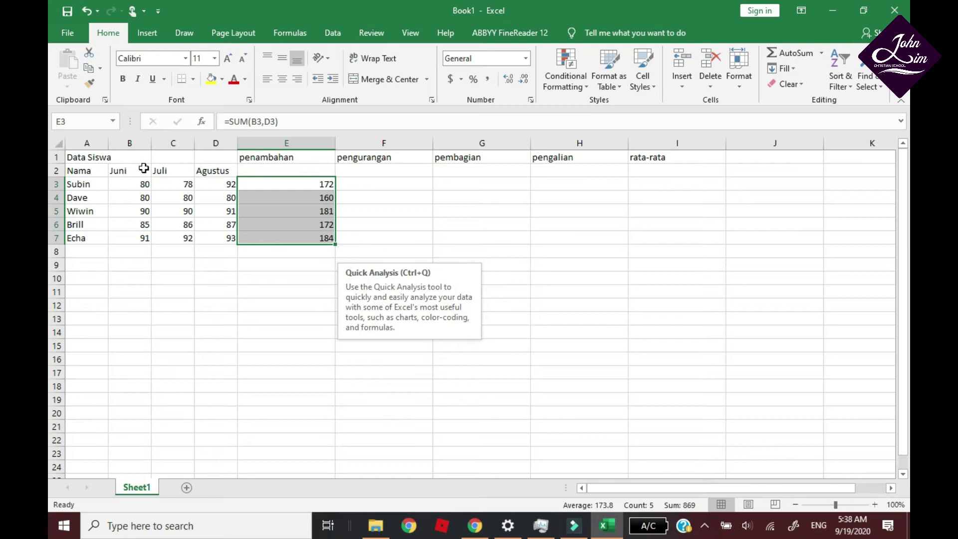
left_click(355, 223)
- Enter the subtraction formula =D3-B3 in cell F3 and fill it down to F7
left_click(402, 186)
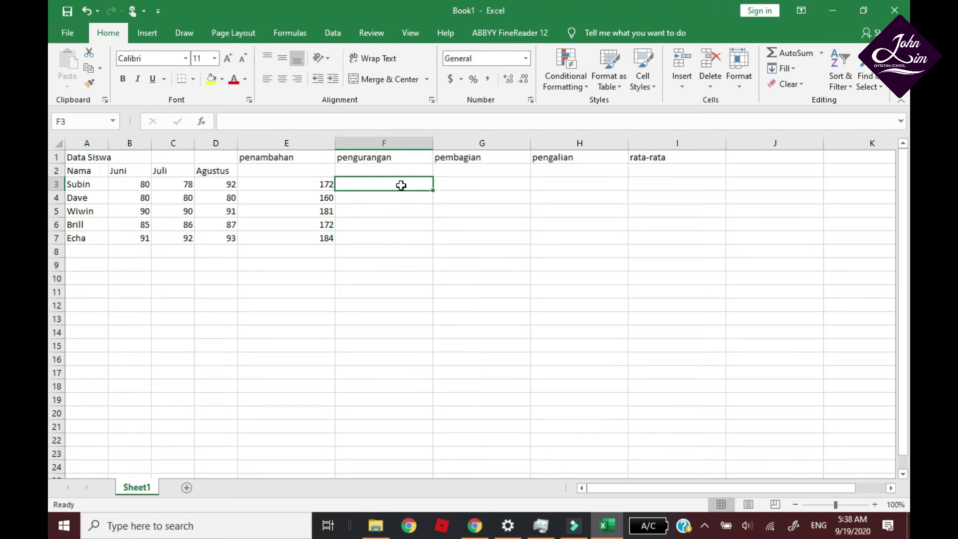
left_click(387, 182)
type("=")
key("F2")
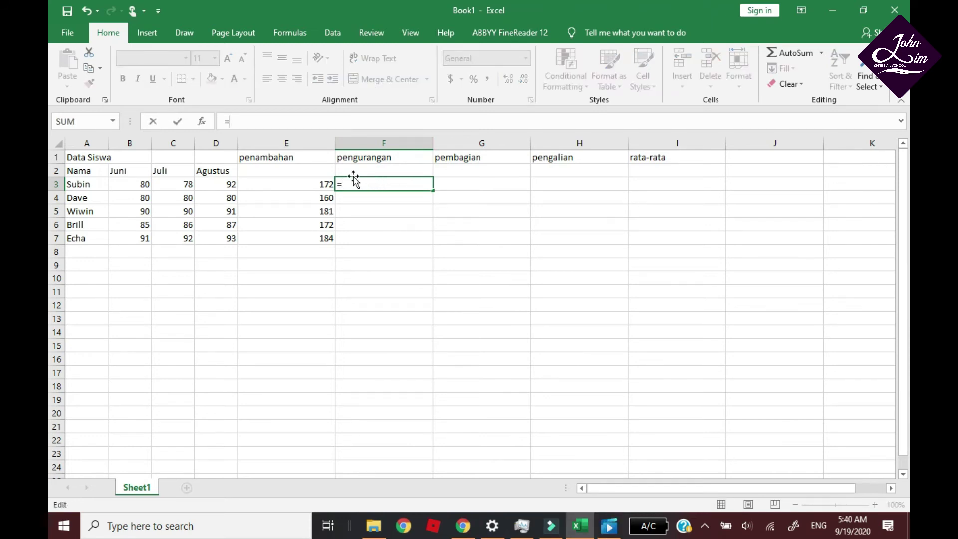
left_click(216, 187)
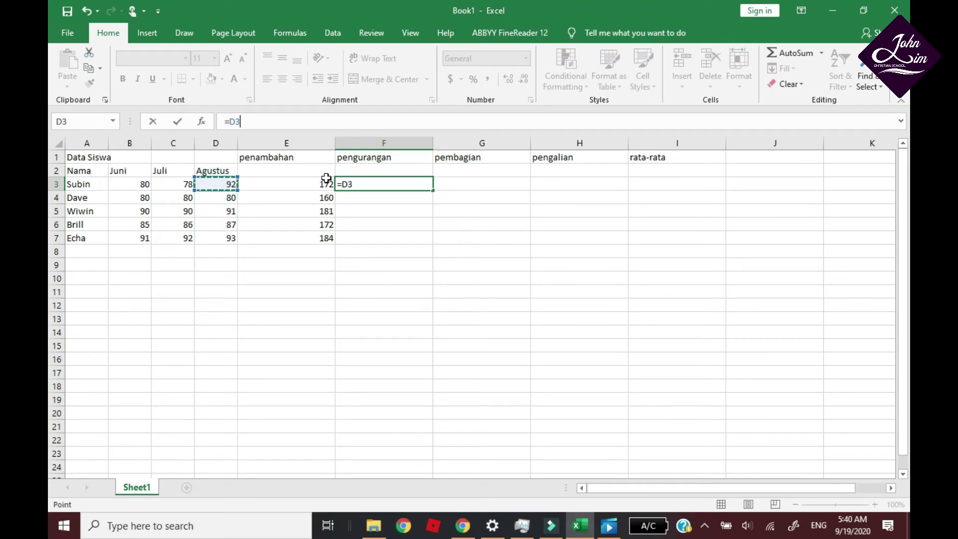
left_click(362, 189)
left_click(150, 187)
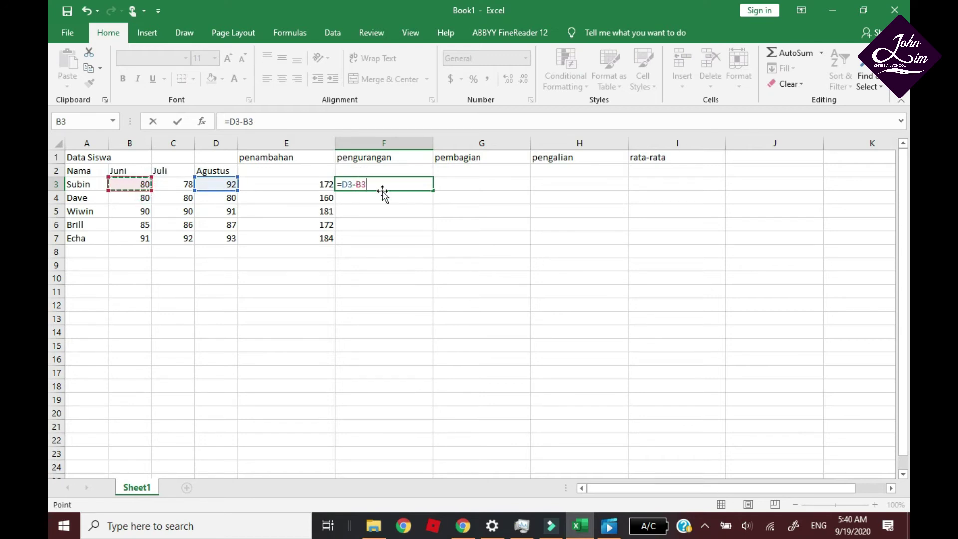
key("Return")
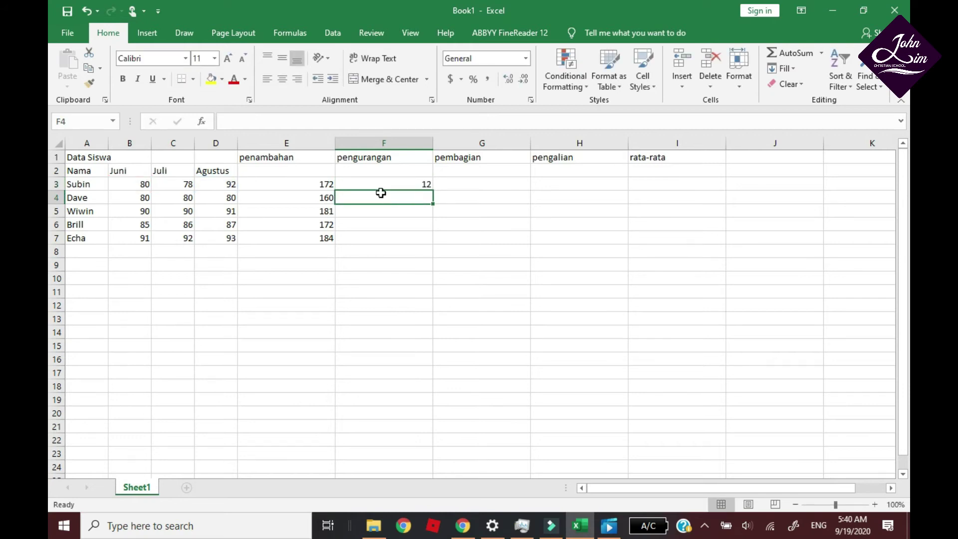
left_click(396, 183)
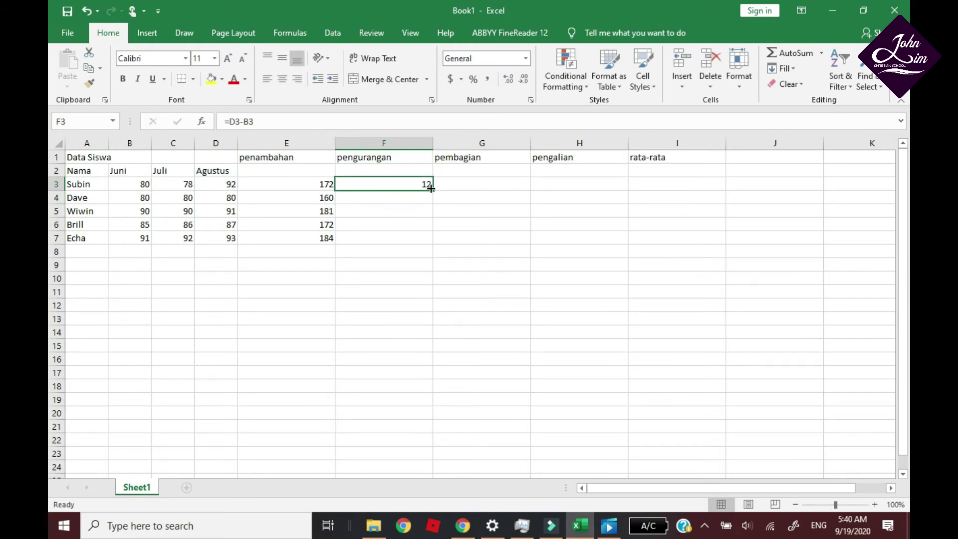
left_click_drag(434, 190, 432, 243)
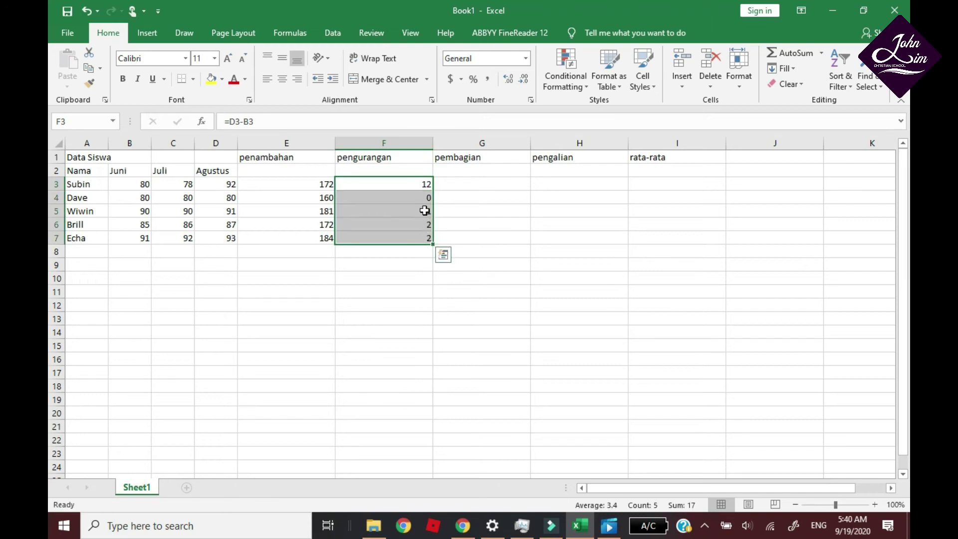
left_click(459, 172)
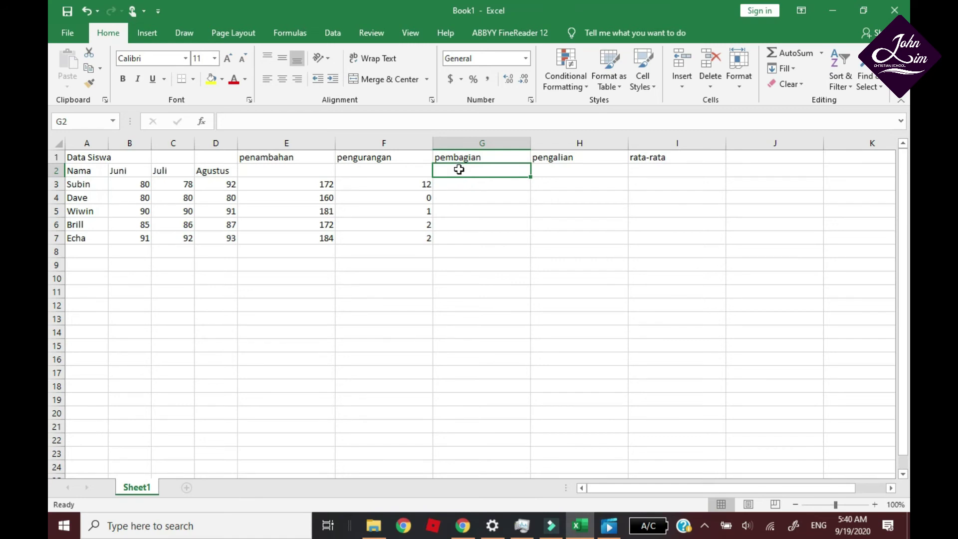
type("=")
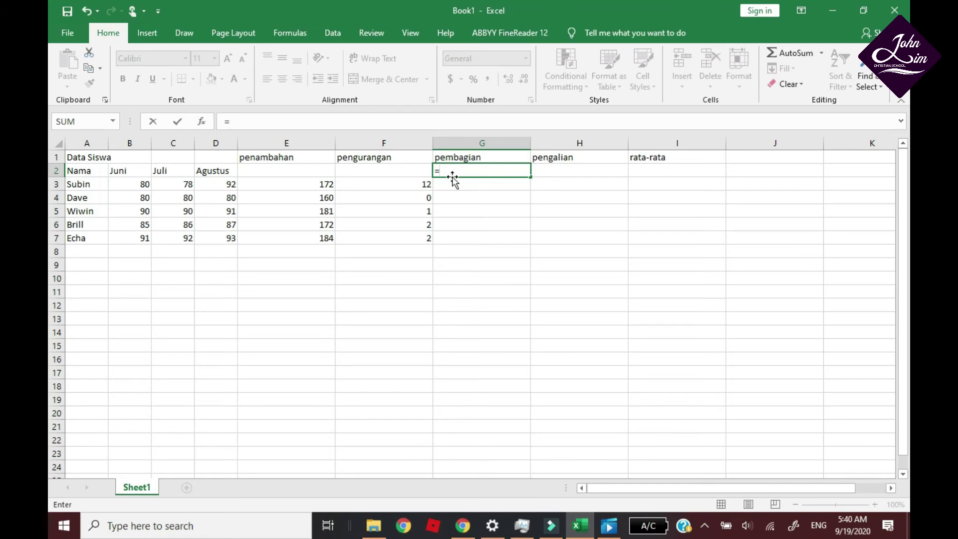
key("Escape")
- Enter the division formula =B3/D3 in cell G3 under pembagian and fill it down to G7
left_click(463, 187)
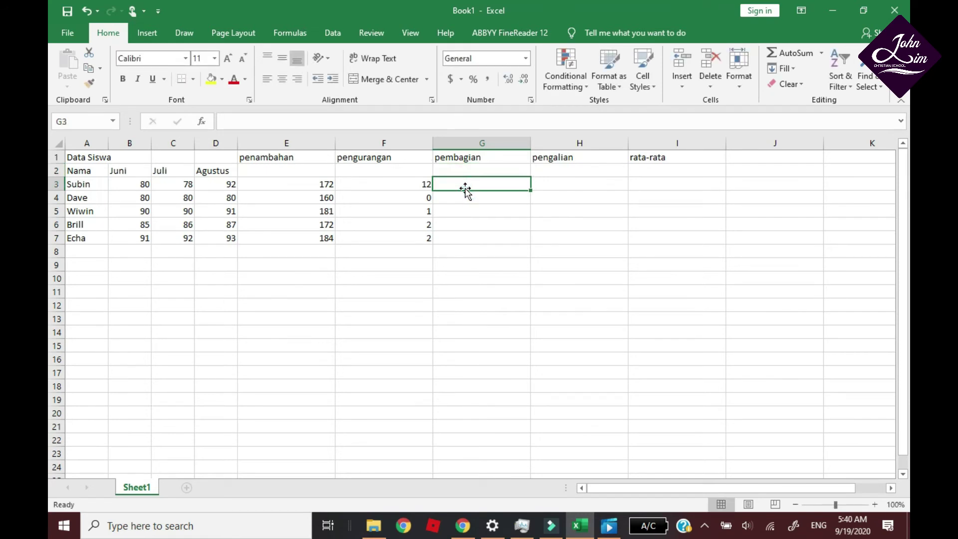
type("=")
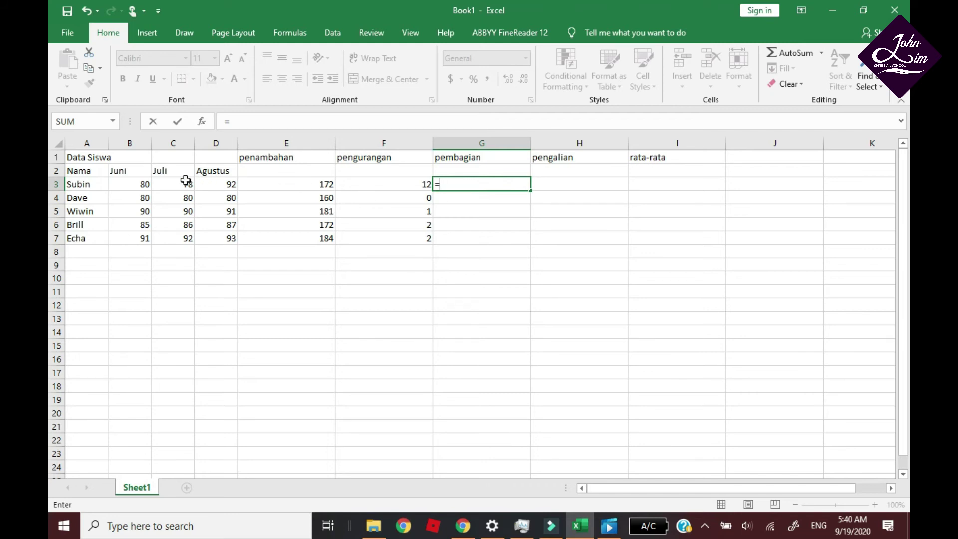
left_click(142, 186)
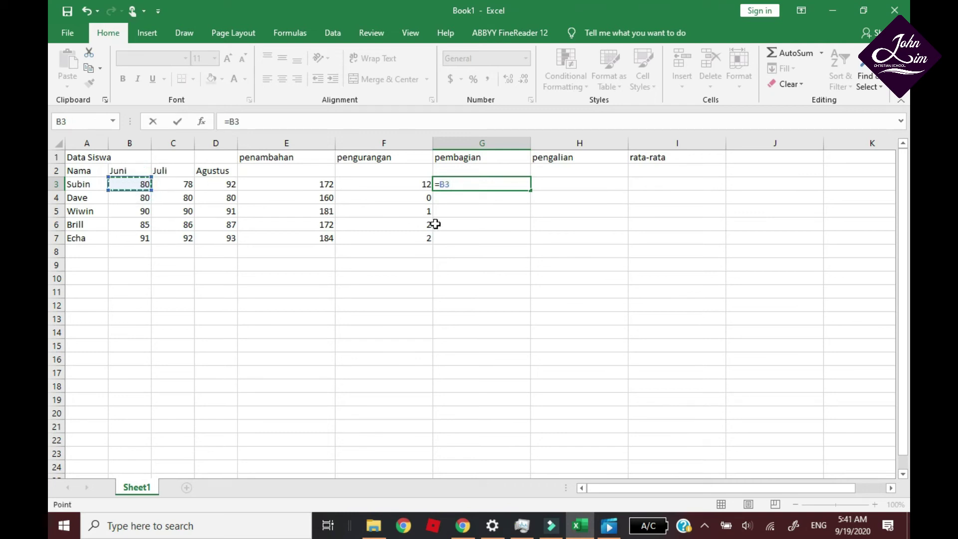
type("/")
left_click(234, 183)
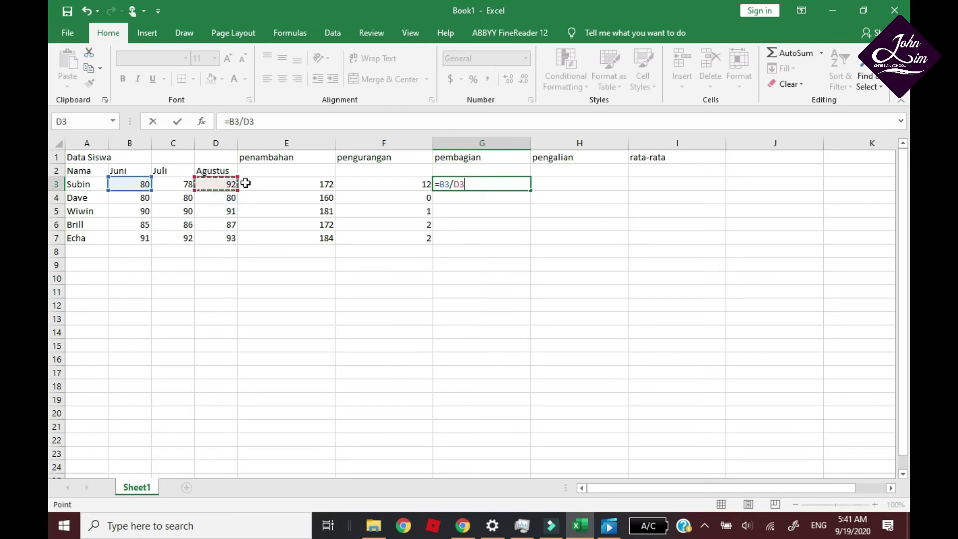
key("Return")
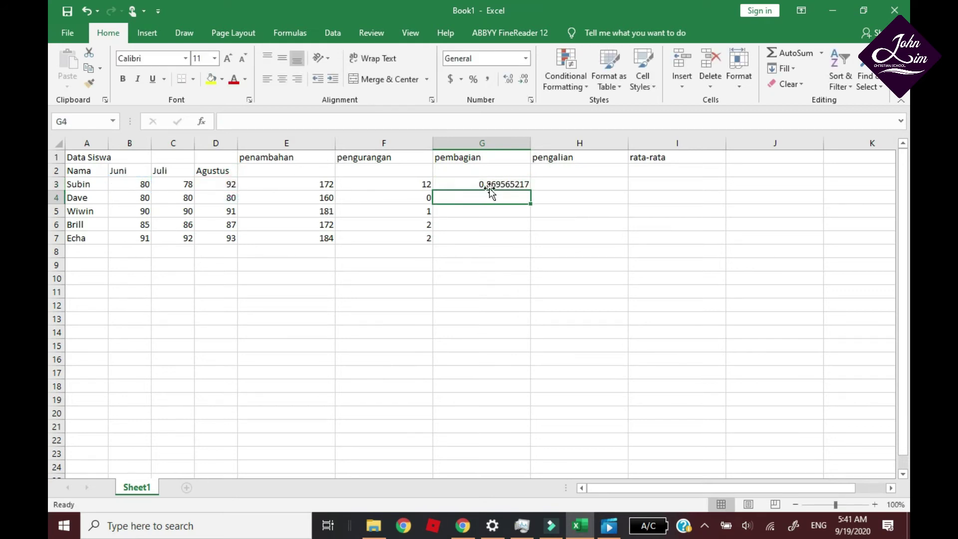
left_click(509, 184)
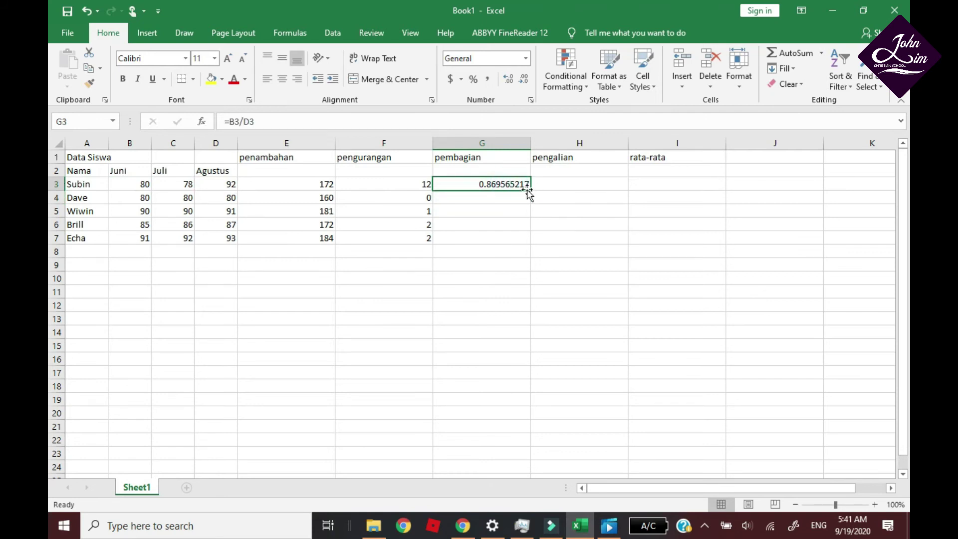
left_click_drag(529, 188, 527, 243)
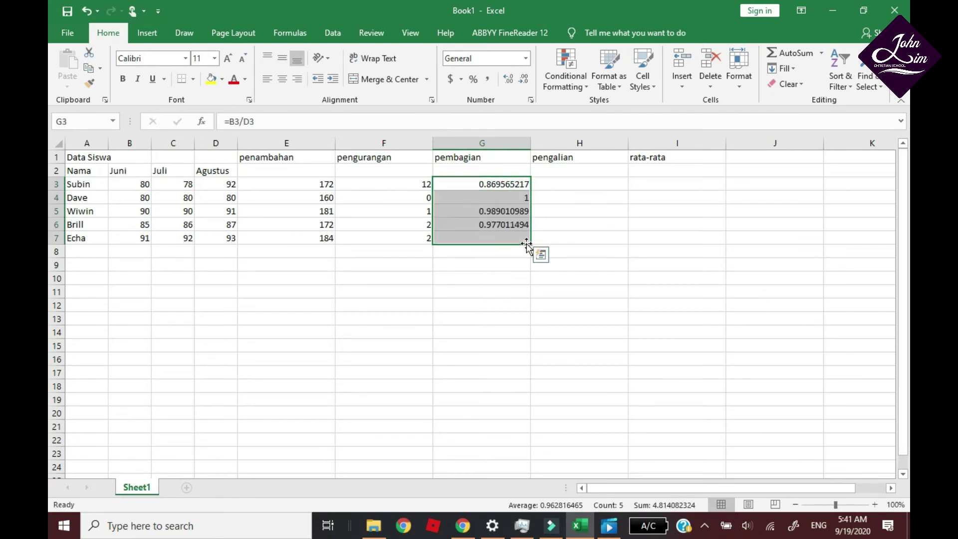
- Enter the multiplication formula =B3*D3 in cell H3 under pengalian and fill it down to H7
left_click(554, 184)
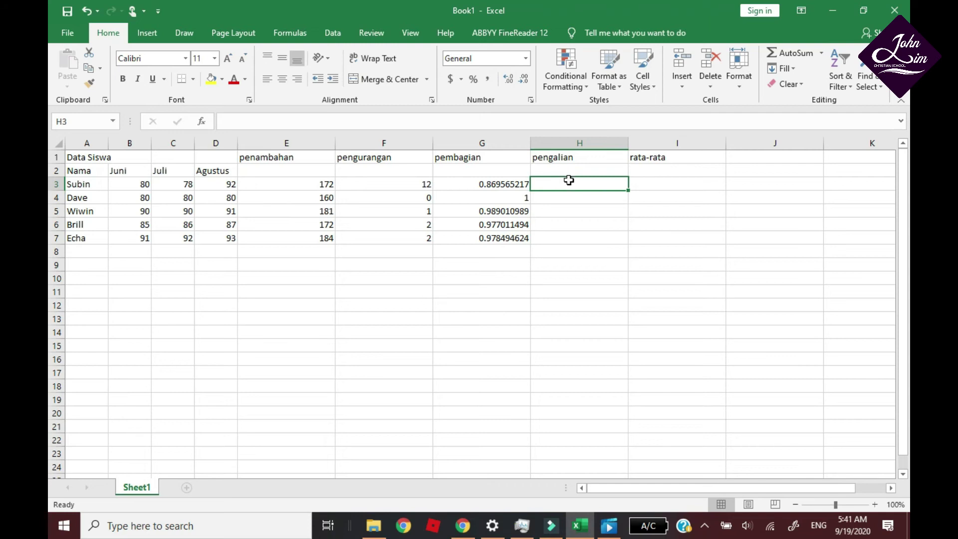
type("=")
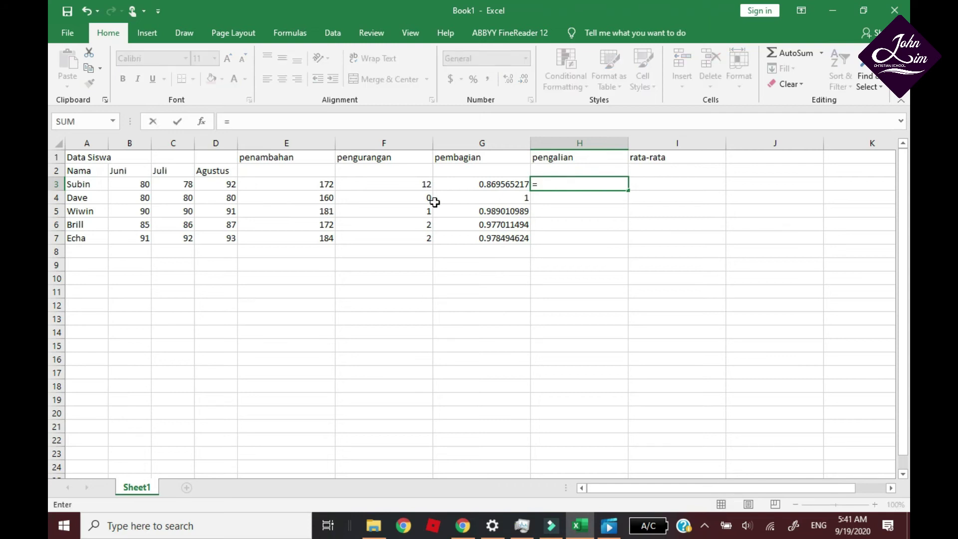
left_click(230, 185)
left_click(144, 185)
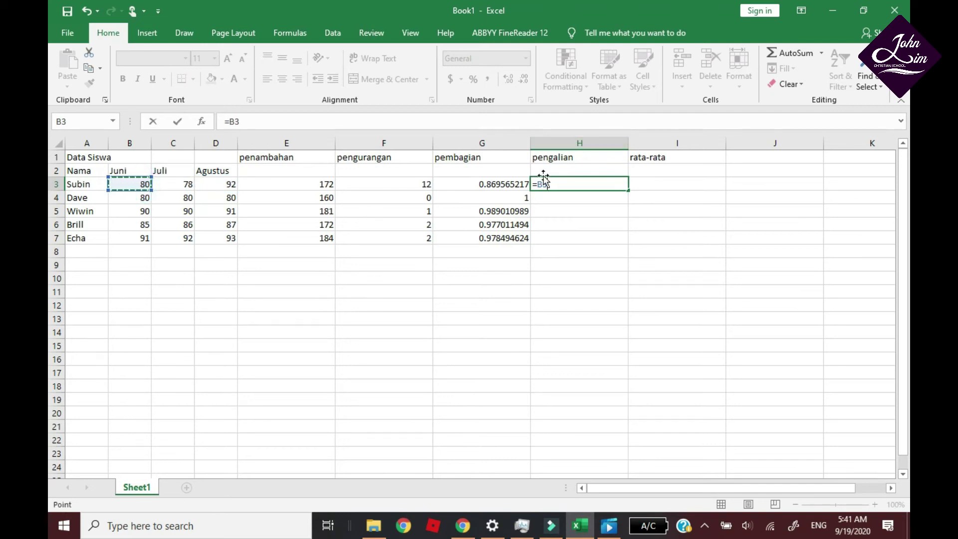
type("*")
left_click(224, 183)
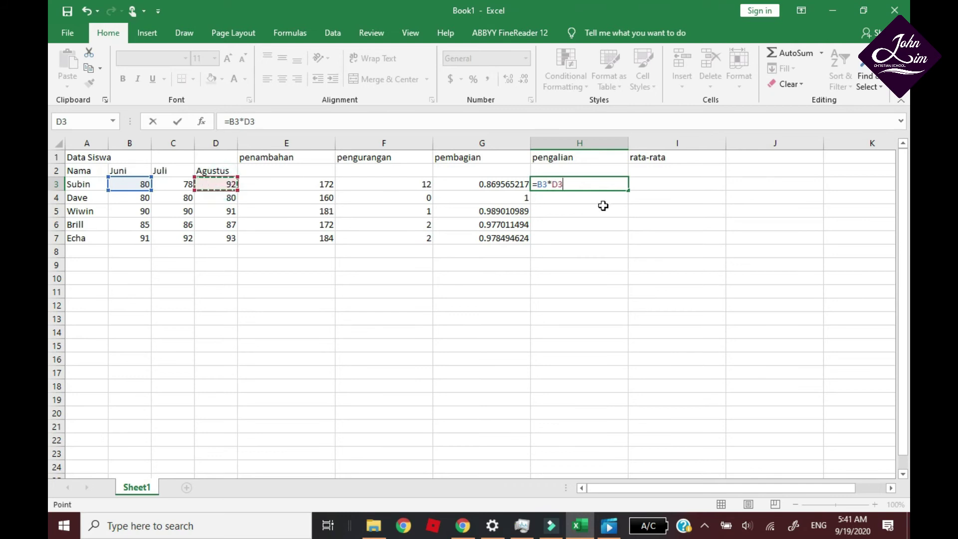
key("Return")
left_click(618, 186)
left_click_drag(627, 189, 625, 243)
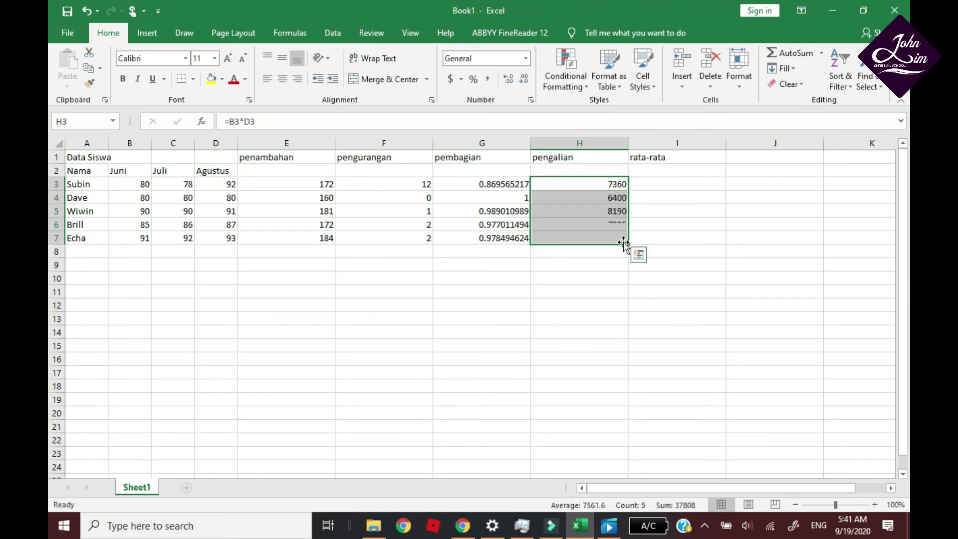
- Average the first student's three monthly scores in cell I3 with AVERAGE over B3:D3 and fill the formula down to I7
left_click(639, 184)
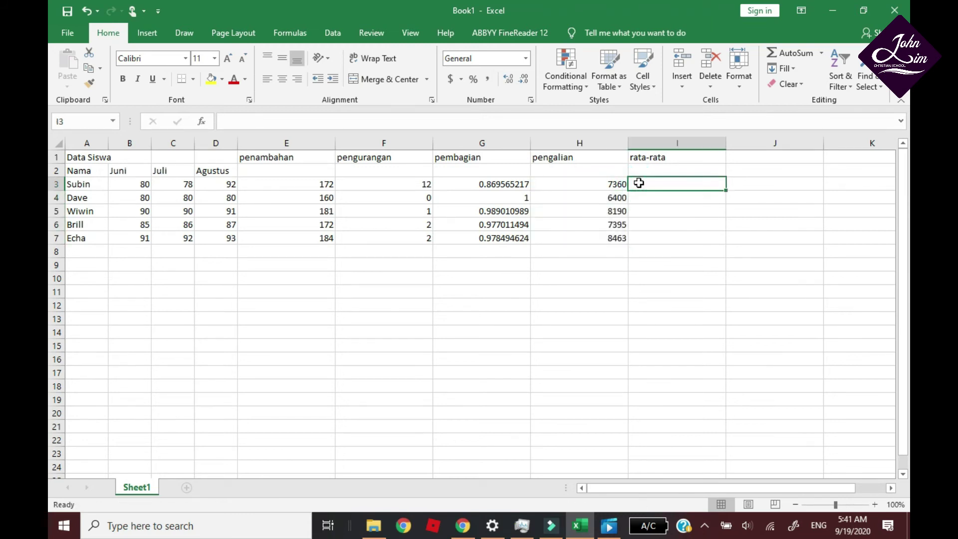
type("=aver")
double_click(679, 202)
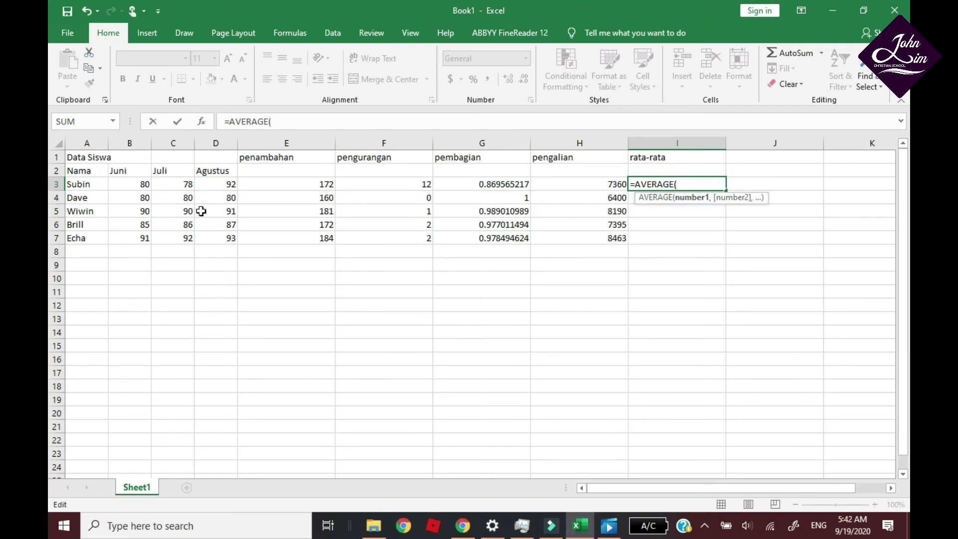
left_click_drag(142, 188, 209, 183)
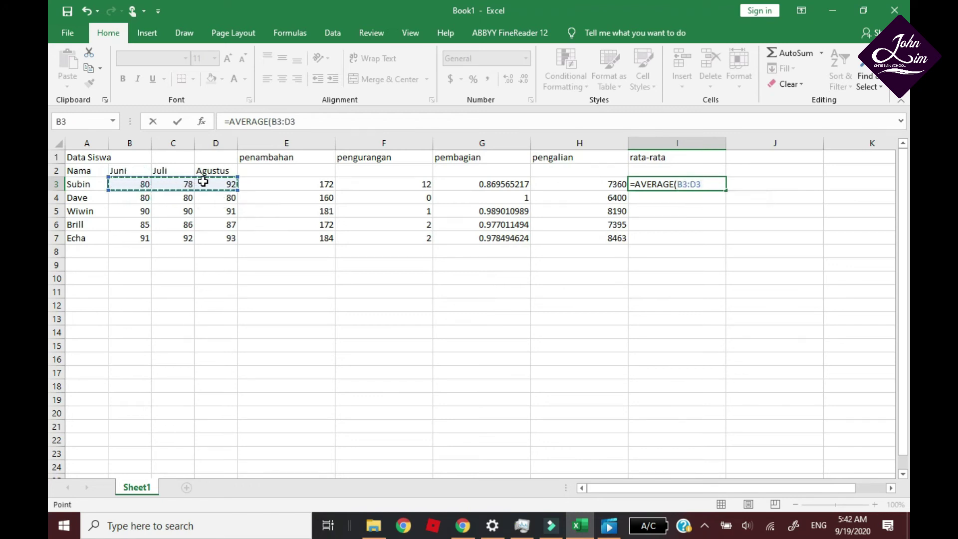
key("Return")
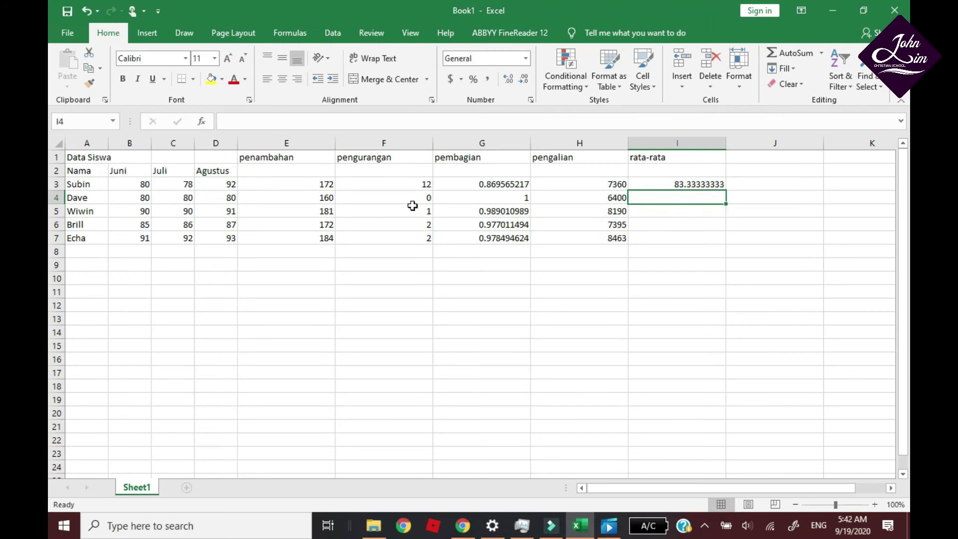
left_click(685, 185)
left_click_drag(726, 191, 717, 240)
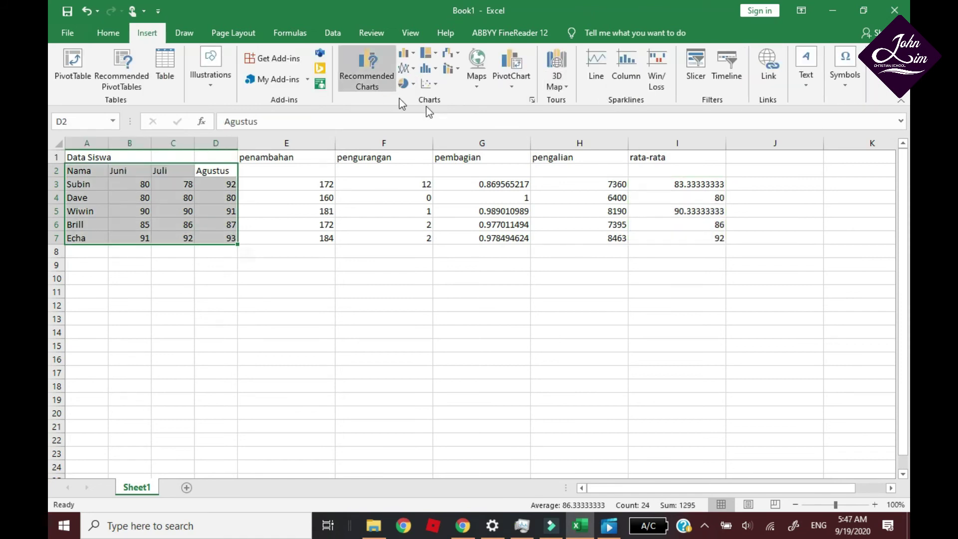
- Insert the recommended Clustered Column chart for the score range A2:D7 and place it below the table
left_click(532, 102)
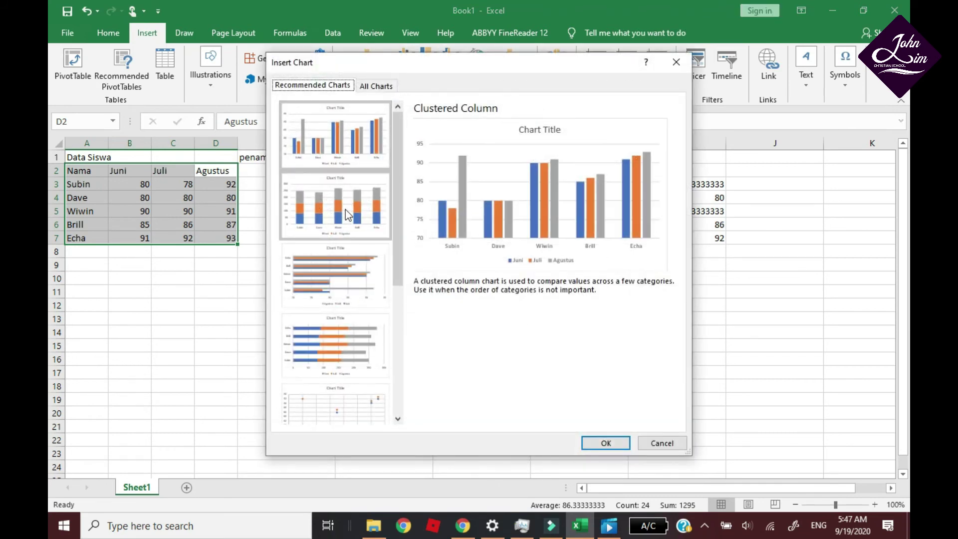
scroll(343, 337, "down", 3)
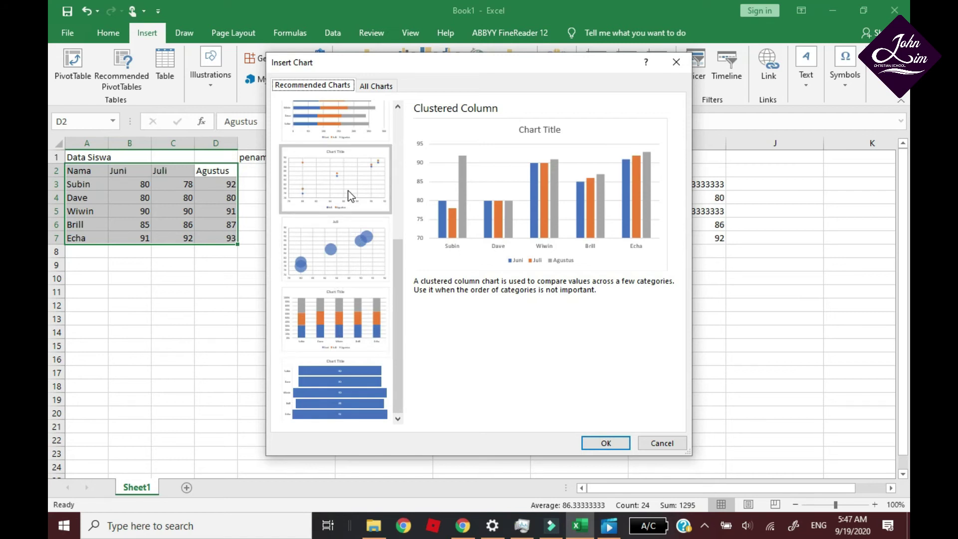
scroll(348, 191, "up", 5)
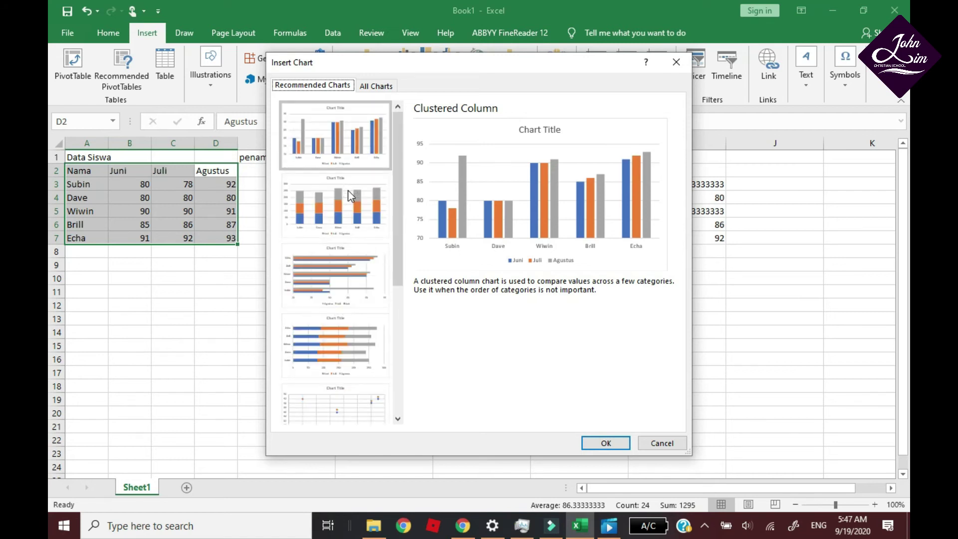
left_click(355, 163)
left_click(600, 441)
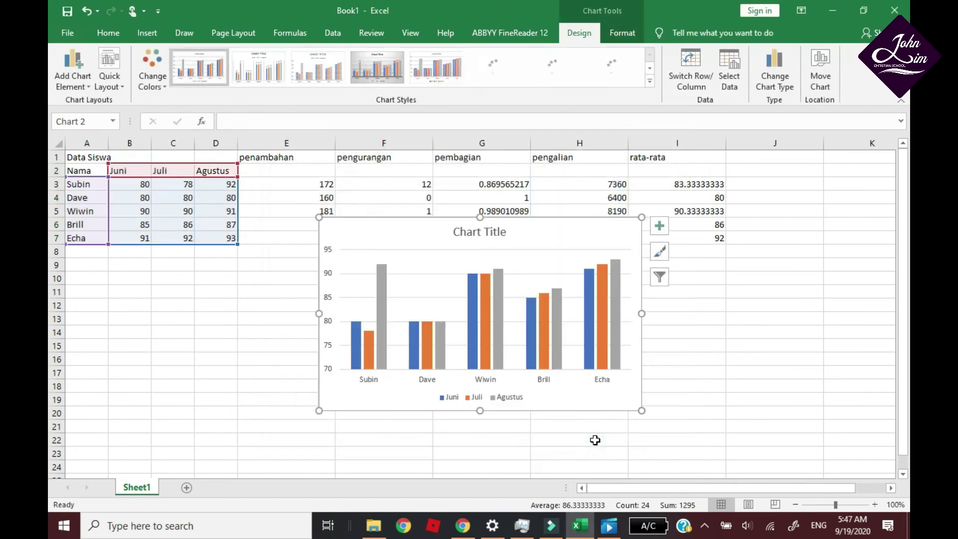
left_click_drag(570, 240, 327, 302)
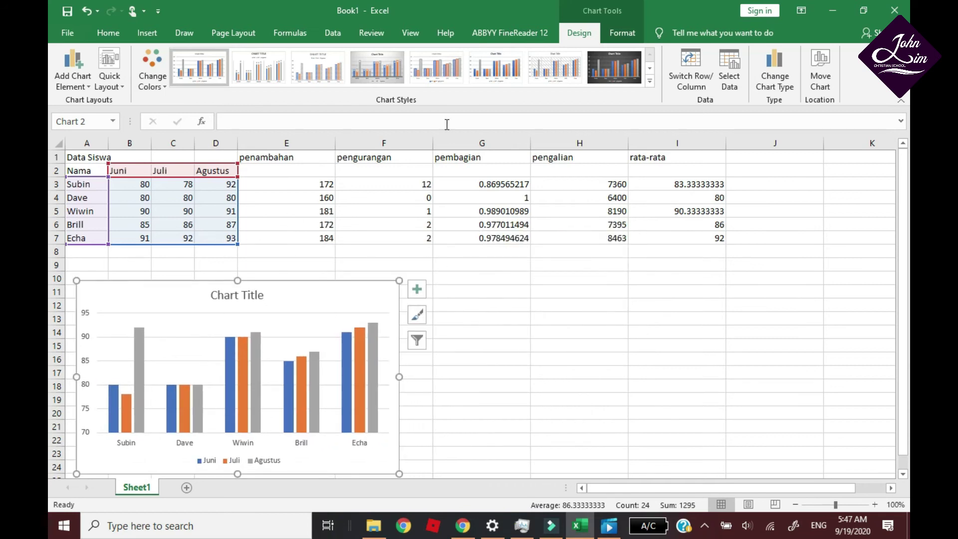
left_click(549, 322)
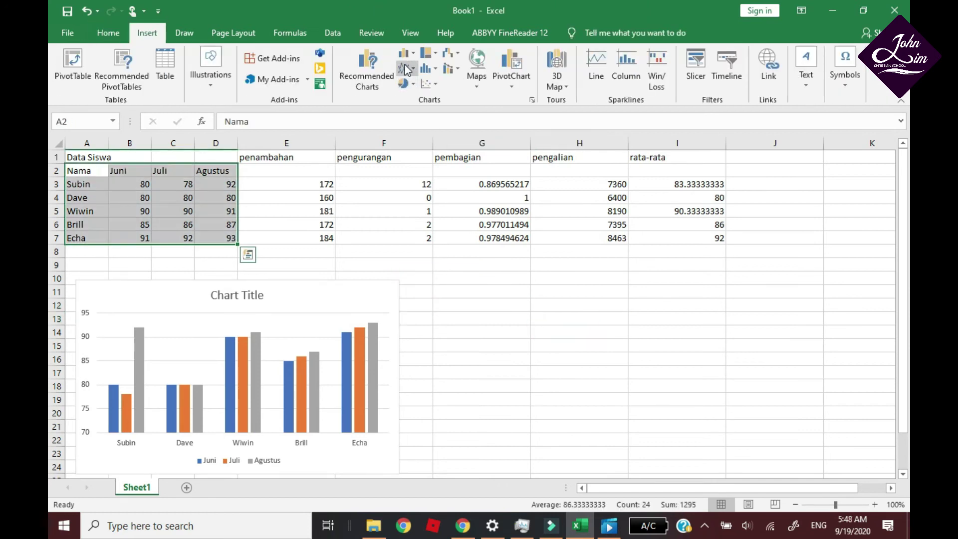
- Insert a 3-D Area chart of the score range A2:D7 and place it beside the column chart
left_click(406, 69)
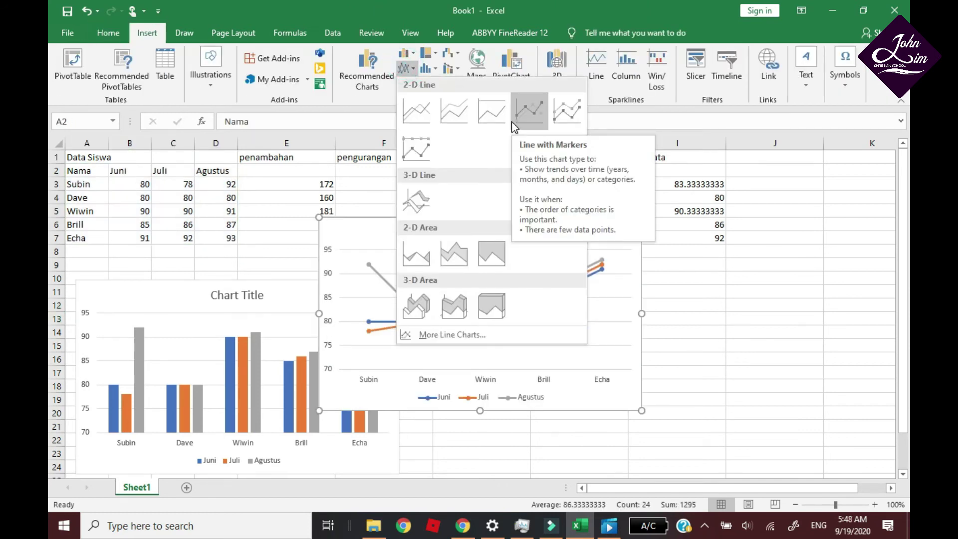
left_click(419, 301)
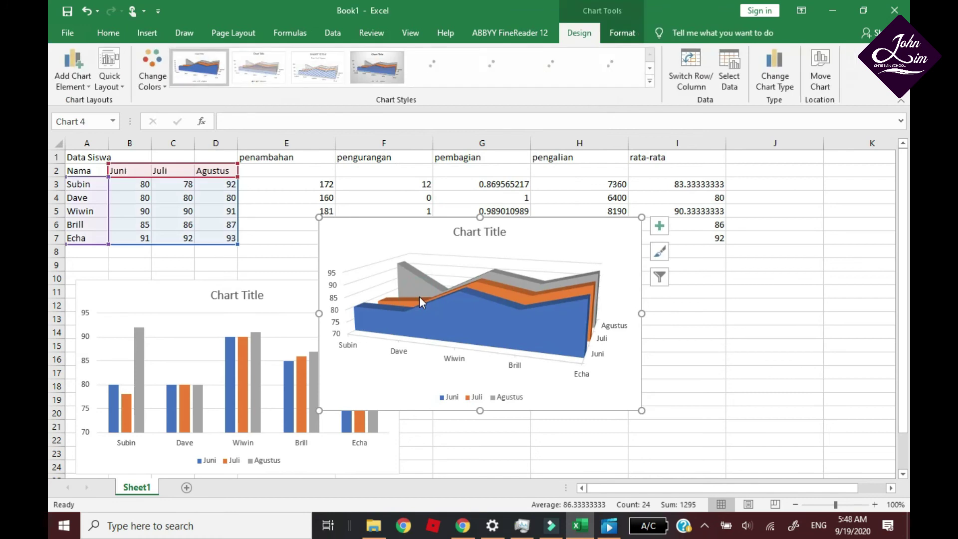
left_click(489, 302)
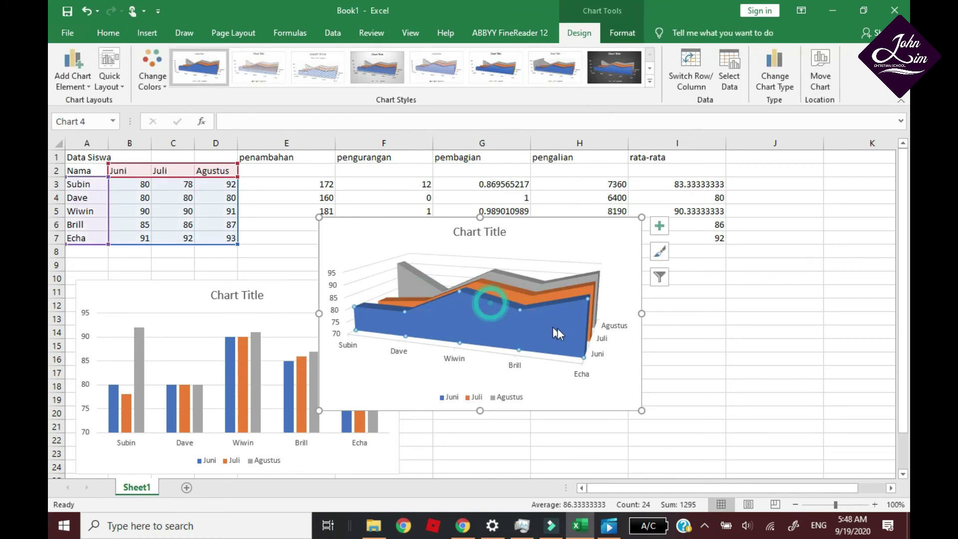
left_click(507, 252)
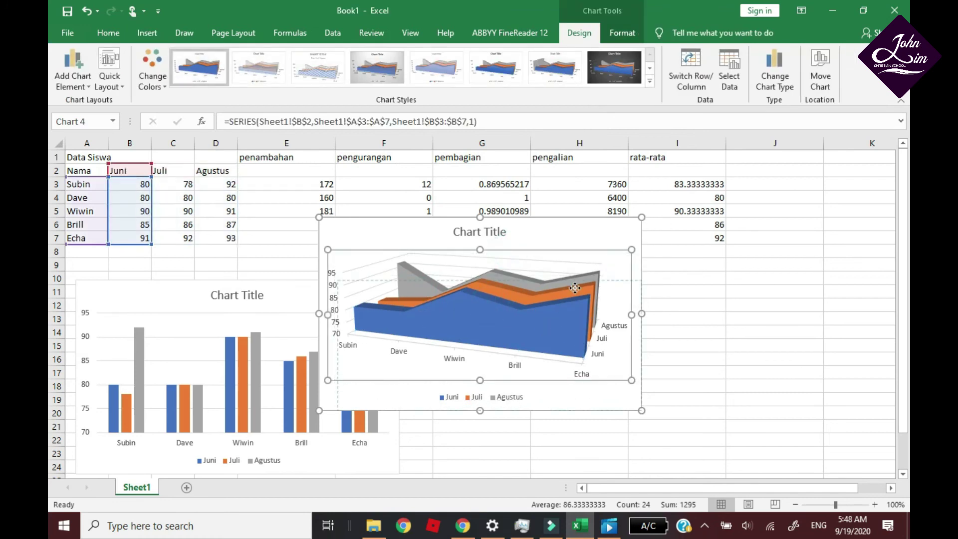
left_click(550, 233)
mouse_move(567, 251)
left_mouse_down()
mouse_move(620, 302)
mouse_move(635, 293)
left_mouse_up()
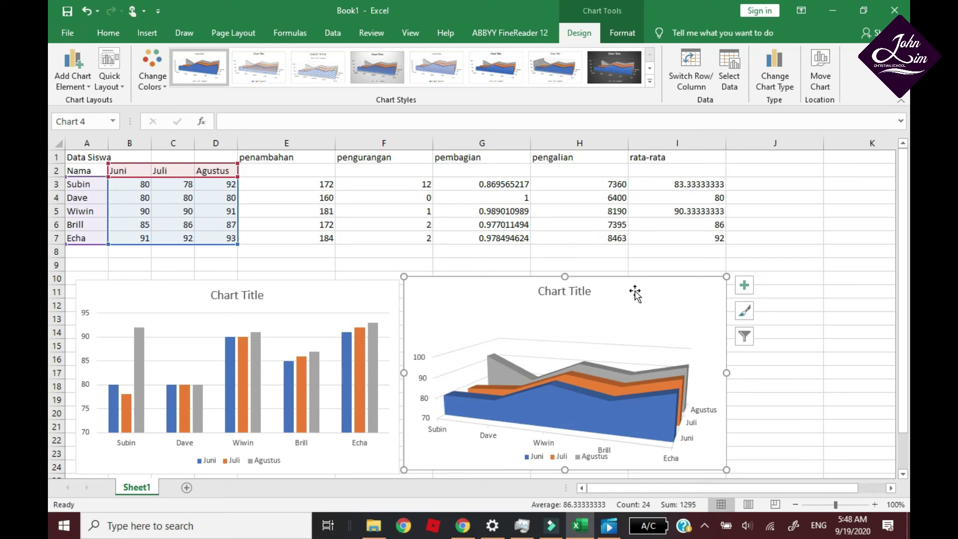
- Change the titles of both the column chart and the area chart to DATA SISWA
left_click(255, 299)
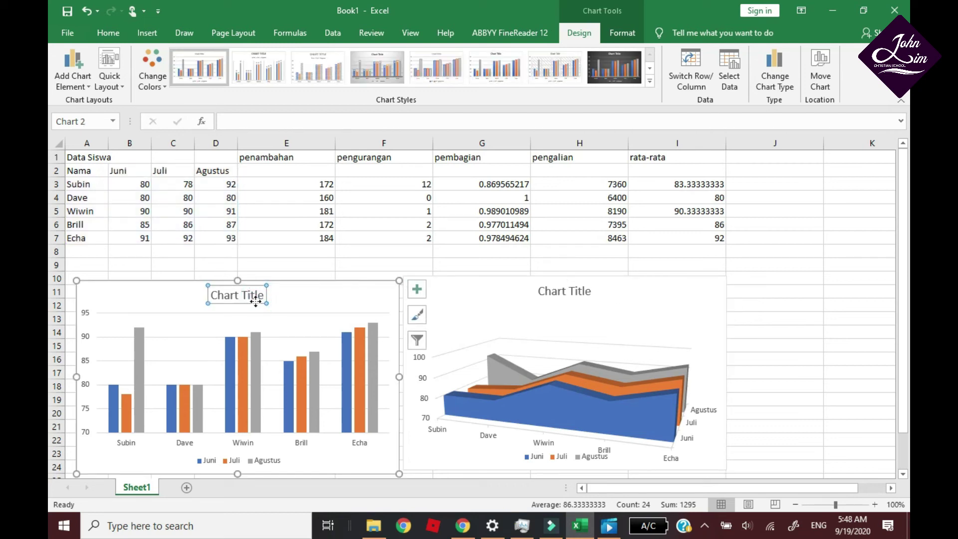
double_click(256, 300)
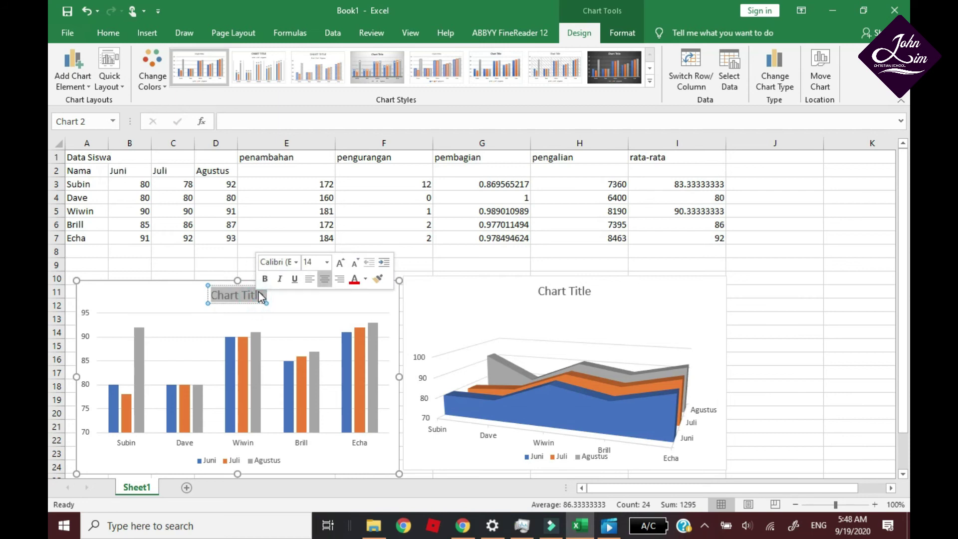
type("DATA SISWA")
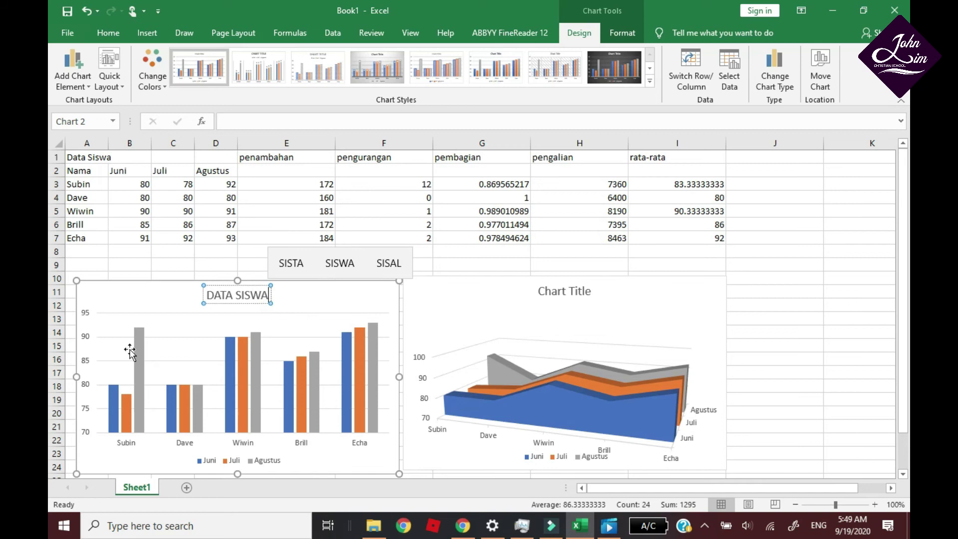
left_click(557, 294)
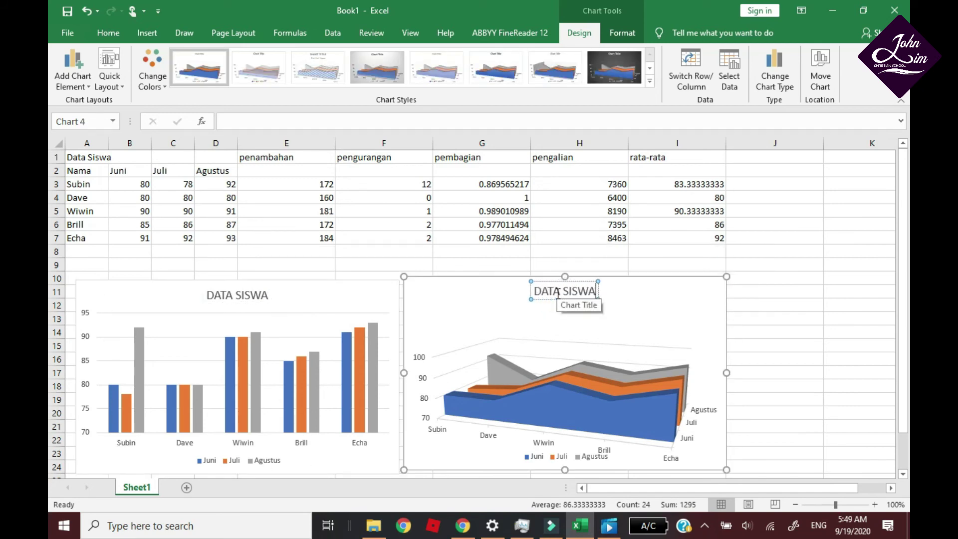
left_click(762, 374)
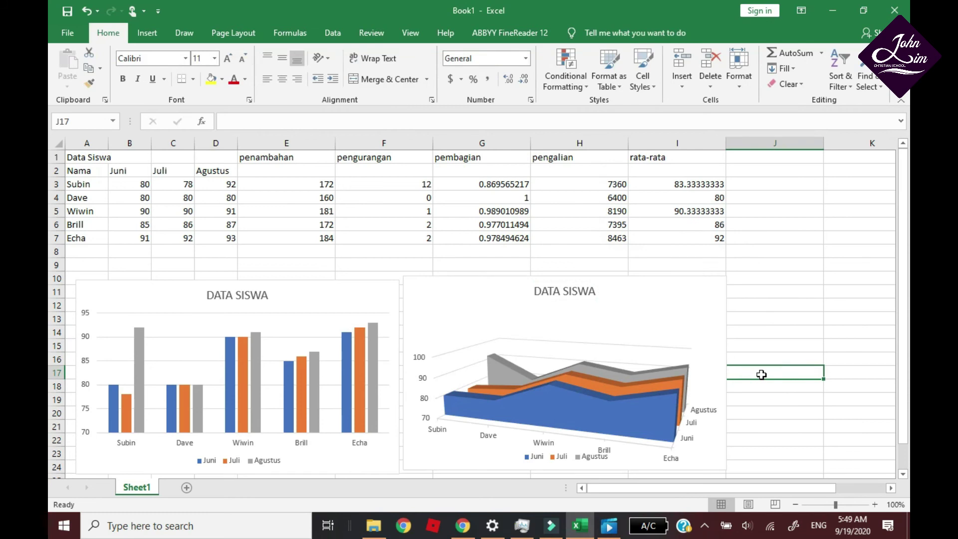
- Apply the chart style with a shaded gray side wall and floor to the 3-D area chart
left_click(631, 329)
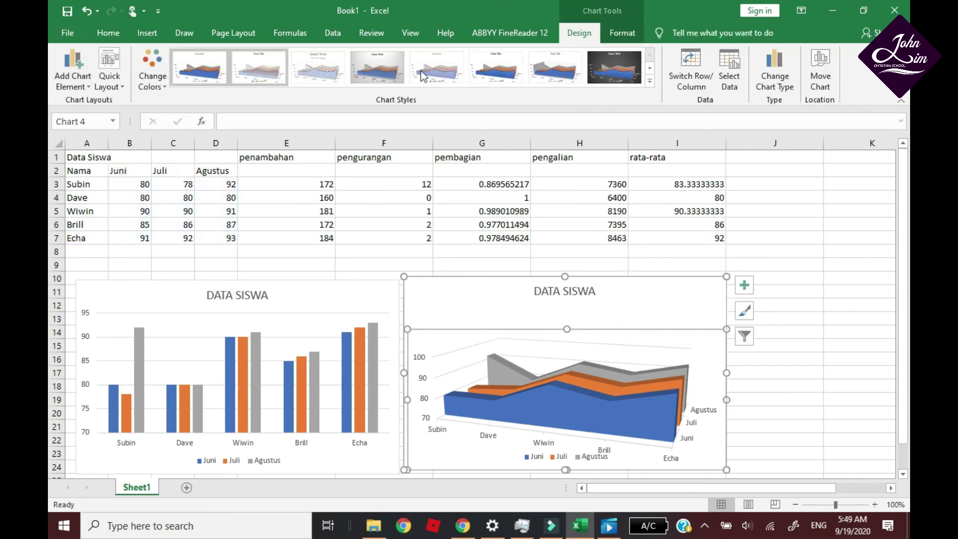
left_click(555, 68)
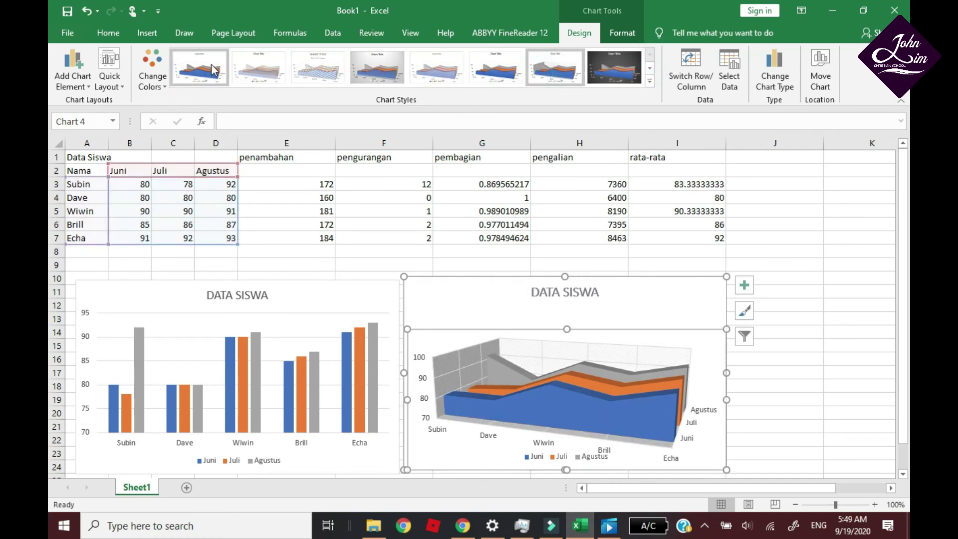
- Try the dark outlined style on the column chart and replace it with the light style showing patterned bars and data labels
left_click(257, 362)
left_click(650, 69)
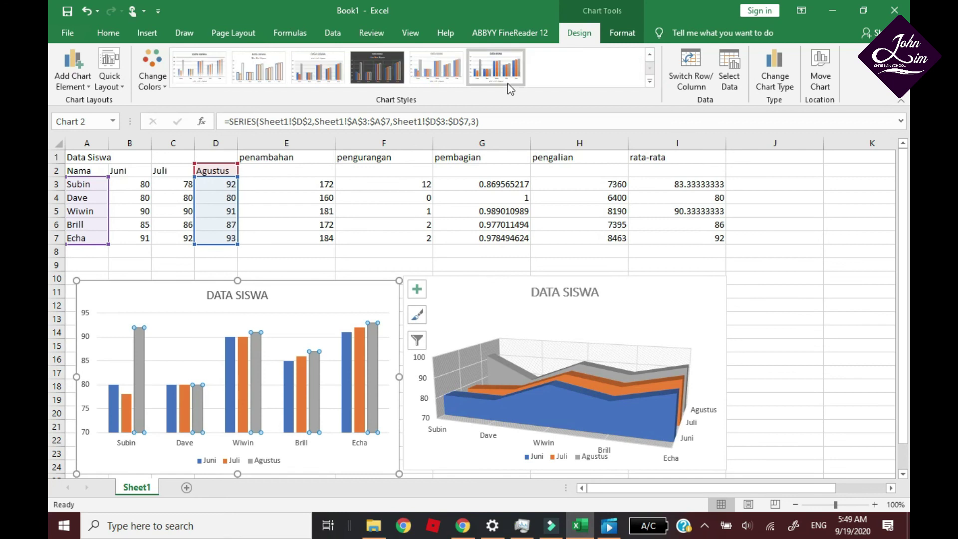
left_click(391, 70)
left_click(651, 54)
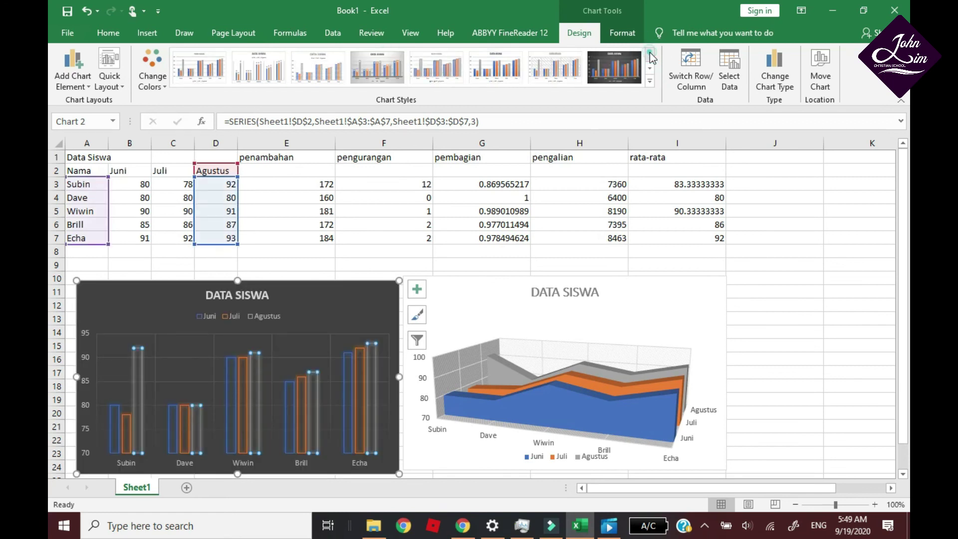
left_click(318, 75)
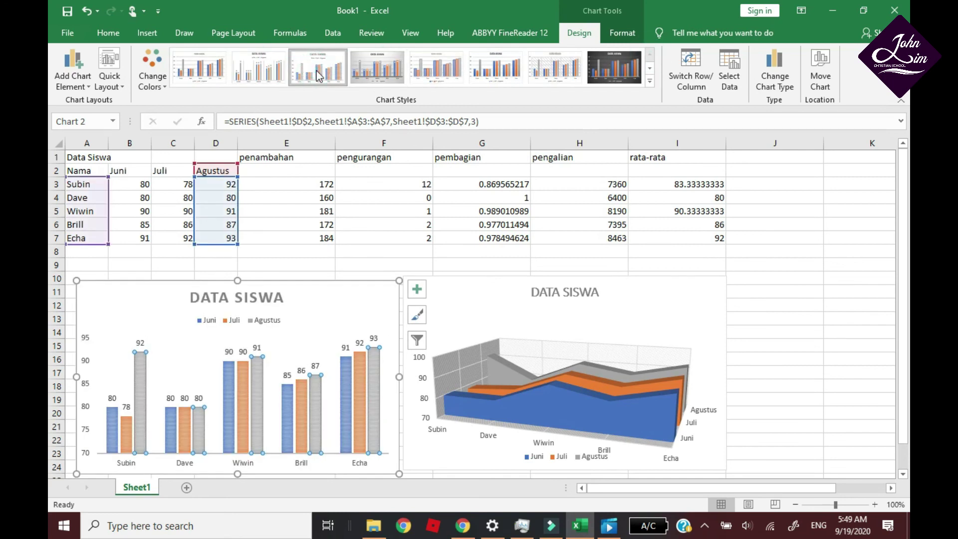
left_click(778, 412)
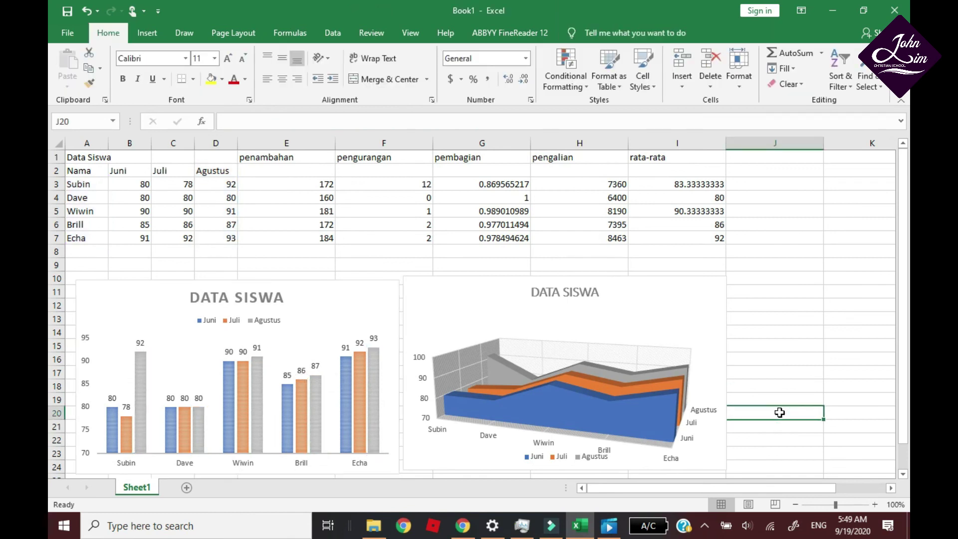